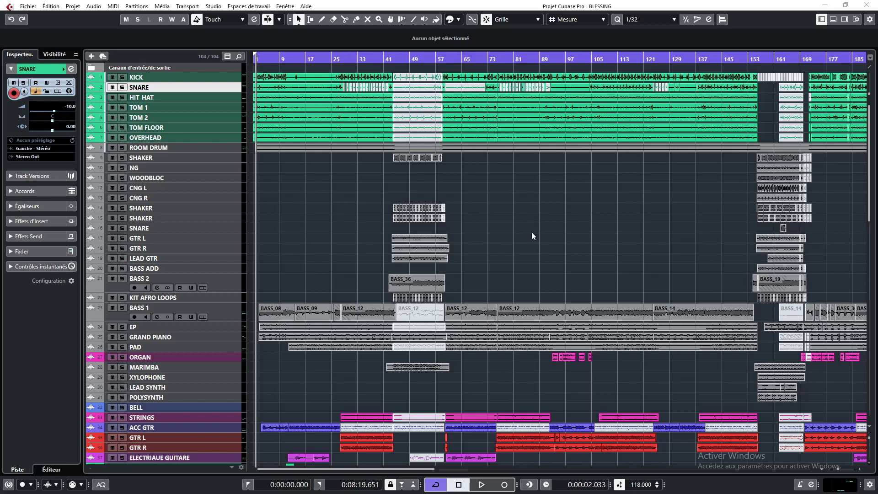
Zoom out to review the whole arrangement's tracks, then open the MixConsole and move its window aside
left_click(555, 245)
key("g")
key("g")
key("g")
key("g")
key("g")
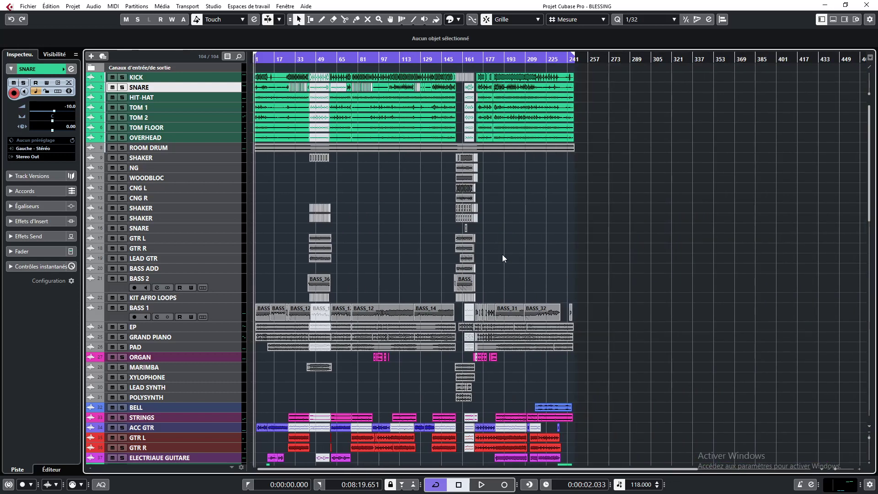
scroll(509, 260, "down", 15)
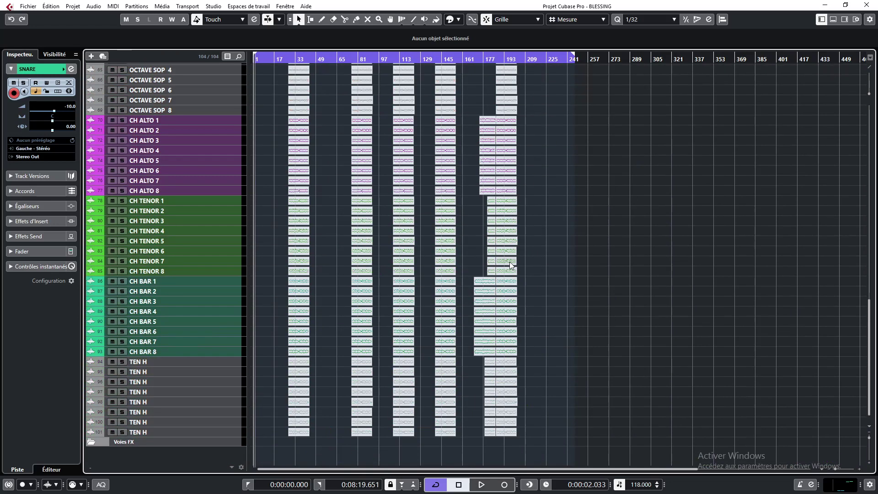
scroll(509, 262, "up", 14)
scroll(509, 262, "up", 2)
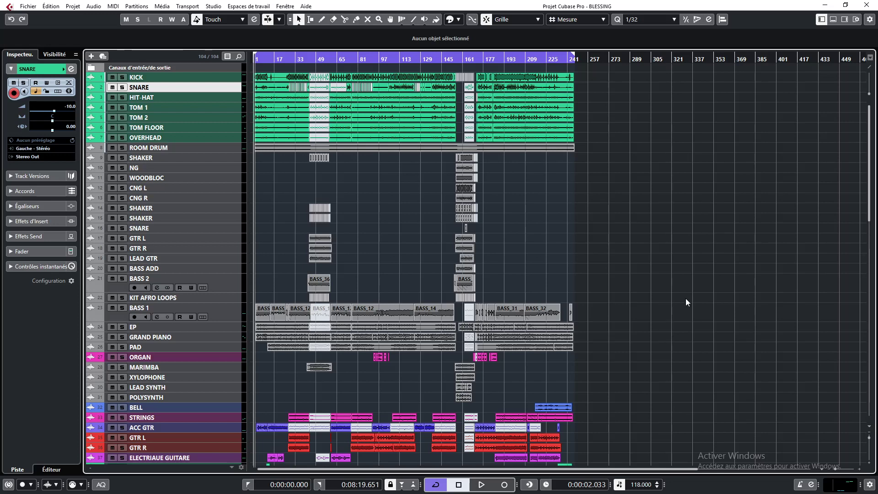
key("F3")
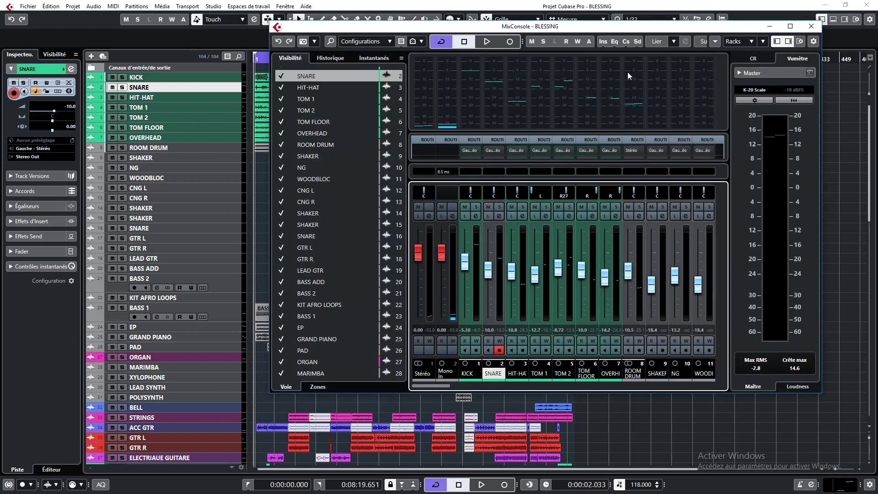
left_click_drag(632, 30, 877, 33)
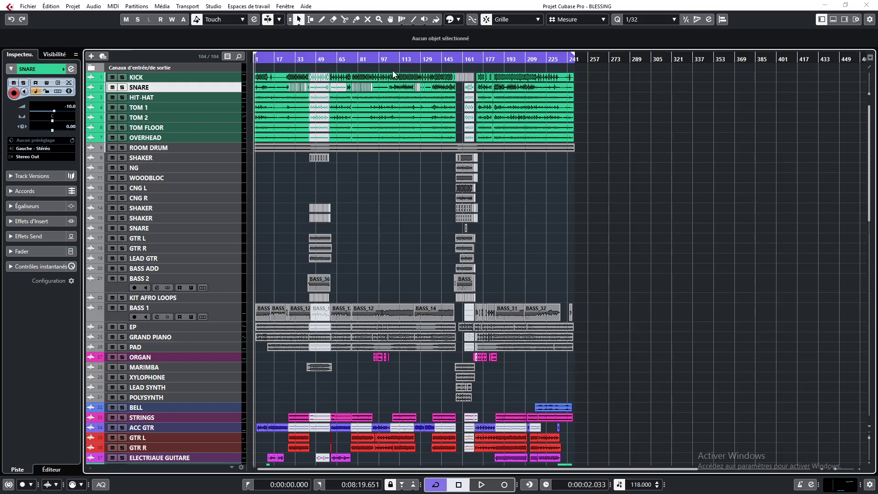
Zoom in on the timeline and play back the song while scrolling through the tracks, then stop
left_click_drag(392, 61, 393, 72)
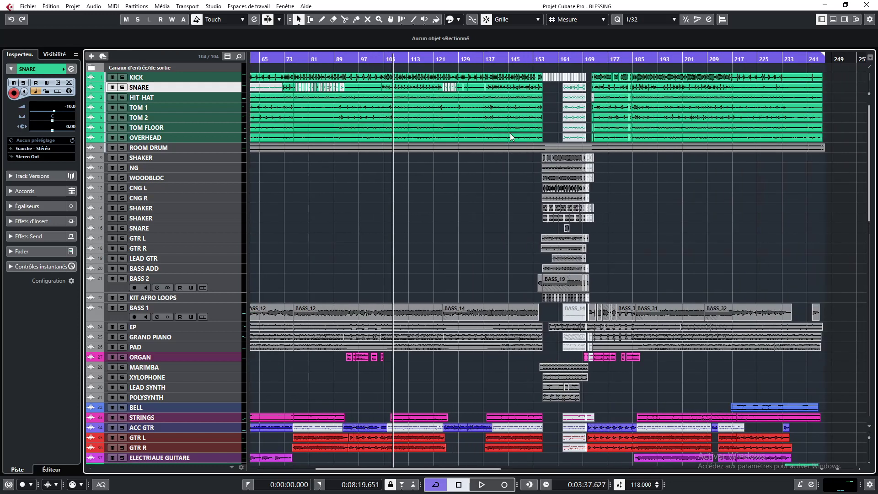
key("space")
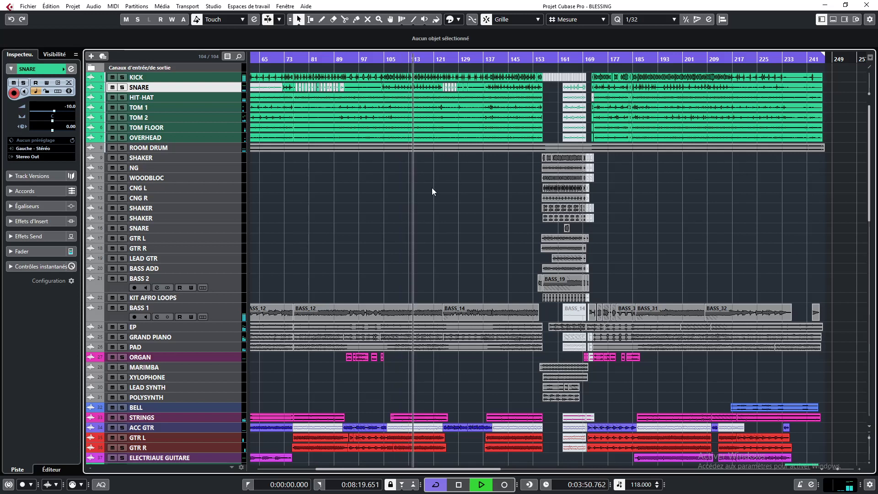
scroll(470, 198, "down", 10)
scroll(470, 198, "up", 10)
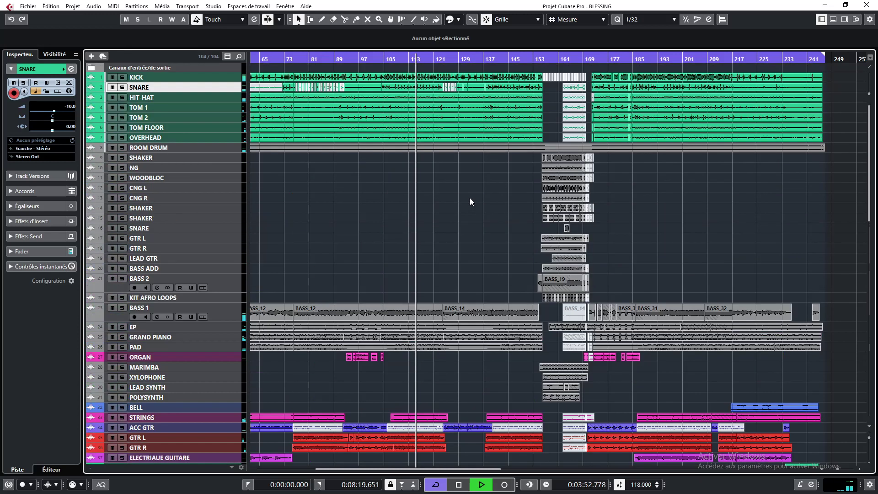
key("space")
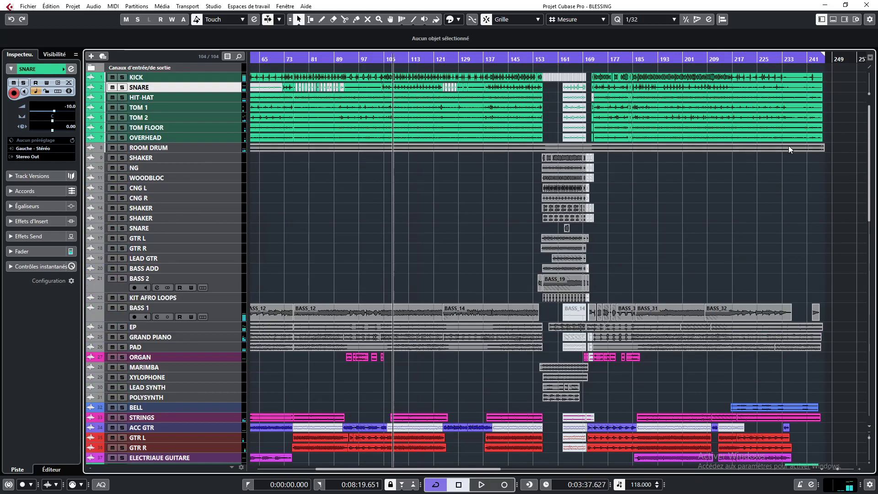
Play back from around bar 177 while scrolling through the track list, then stop playback
left_click(620, 60)
key("space")
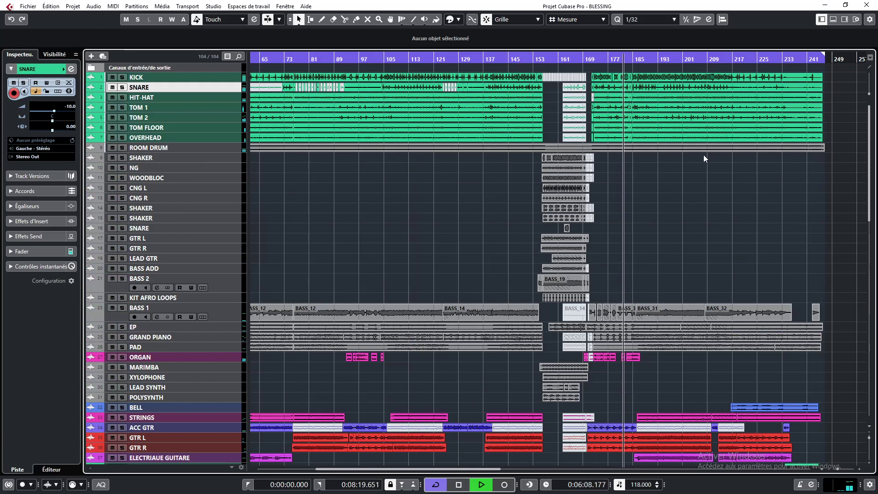
scroll(703, 153, "down", 7)
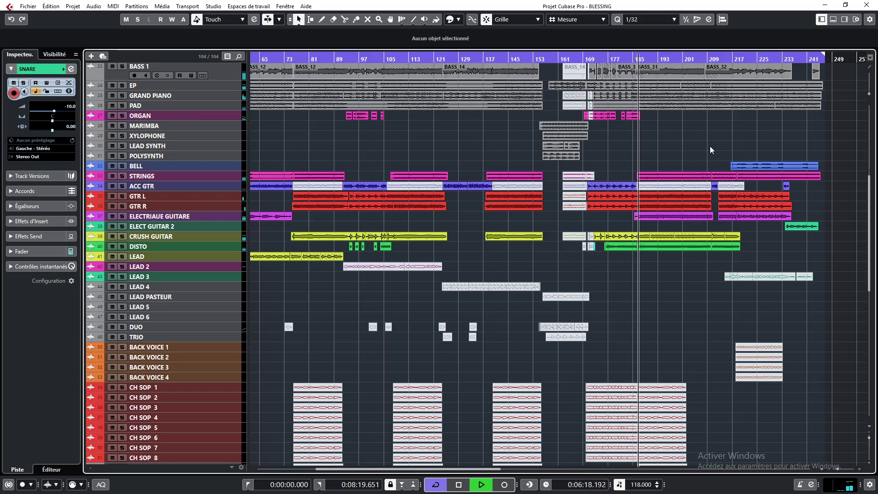
scroll(689, 166, "up", 10)
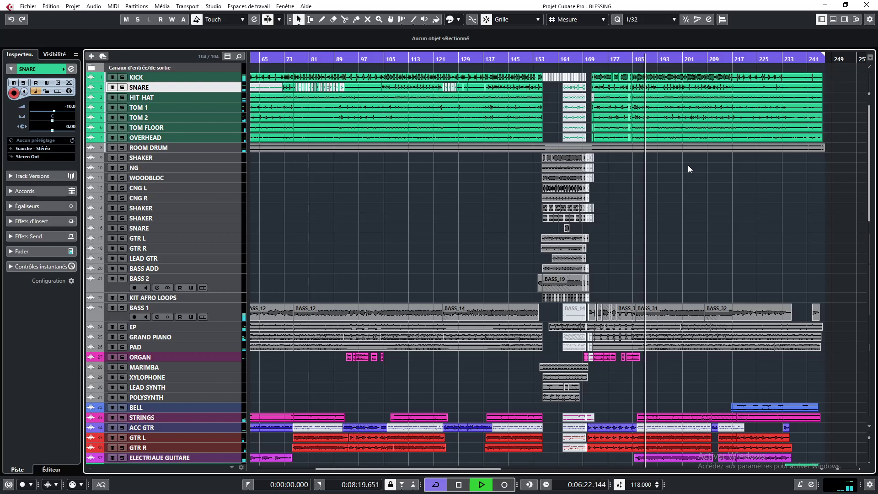
key("space")
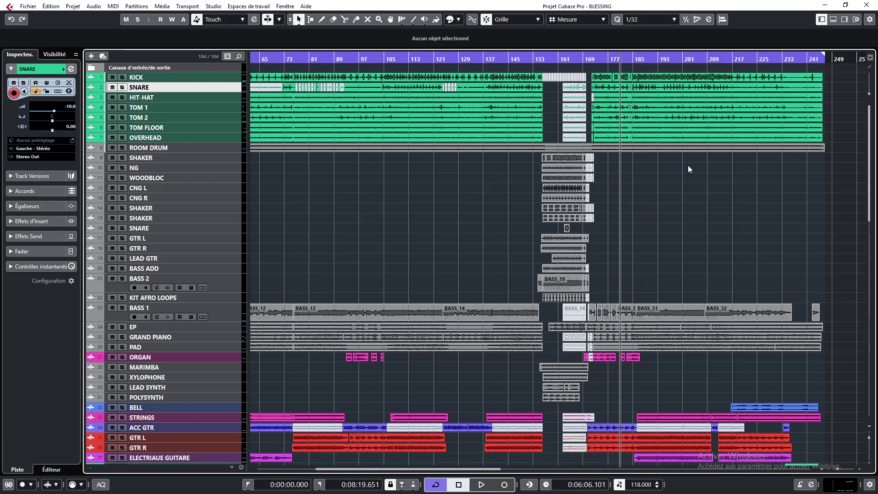
Open the MixConsole maximized, browse across all mixer channels, and close it again
scroll(640, 182, "down", 15)
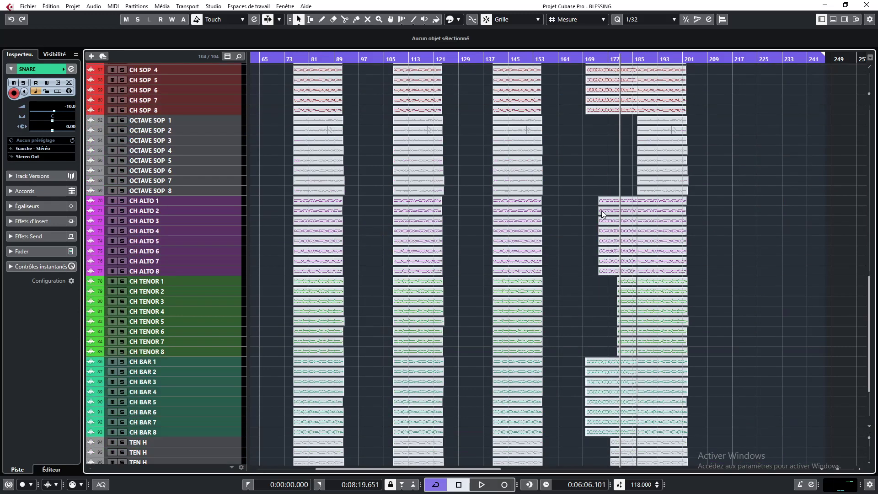
scroll(608, 203, "up", 10)
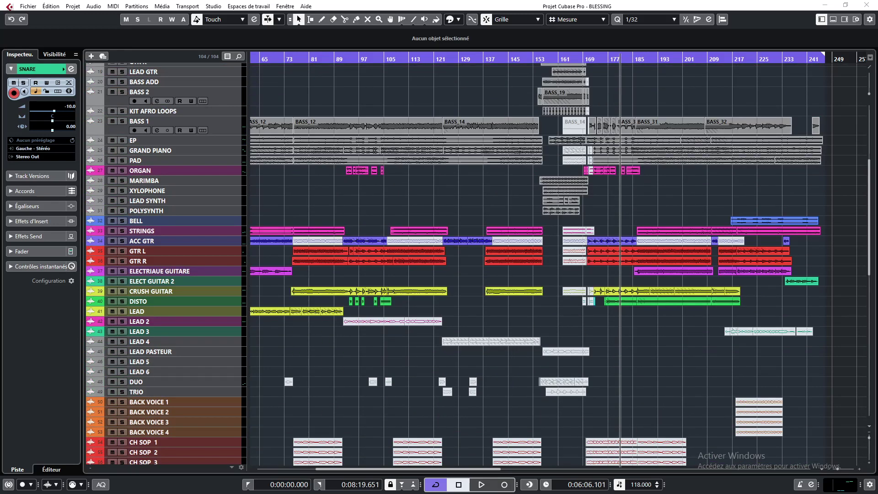
key("F3")
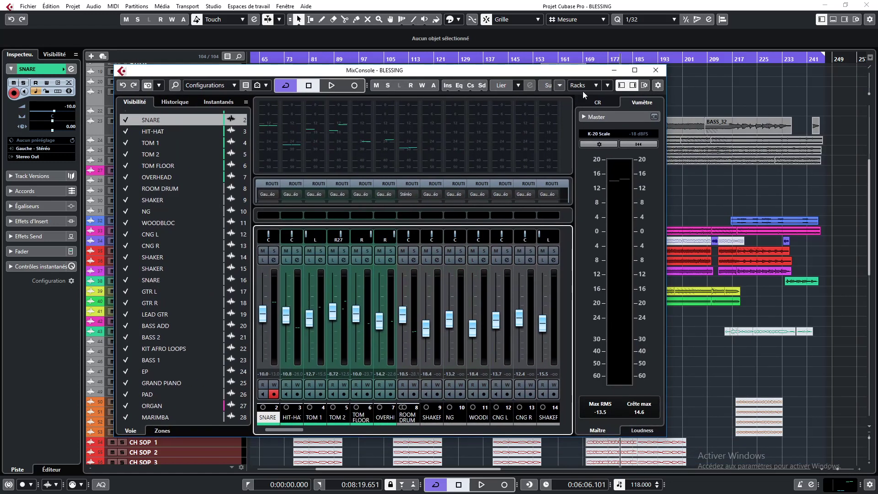
left_click(634, 70)
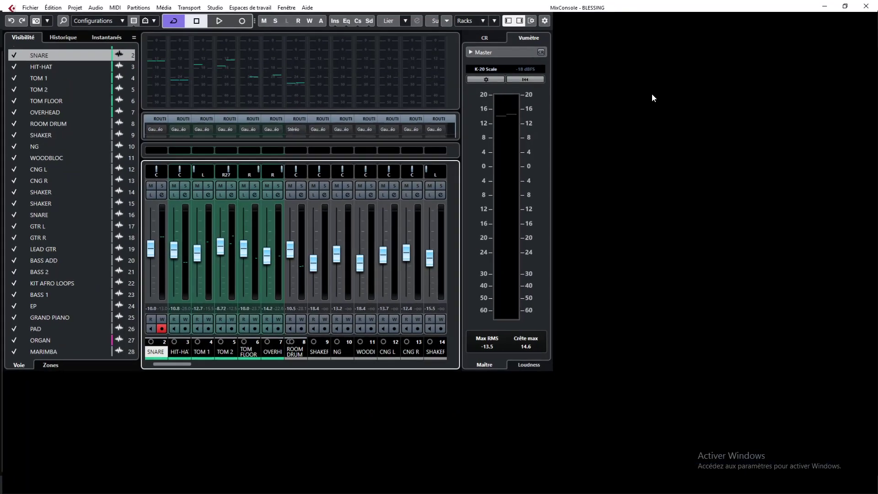
left_click_drag(253, 489, 408, 493)
left_click_drag(687, 491, 338, 490)
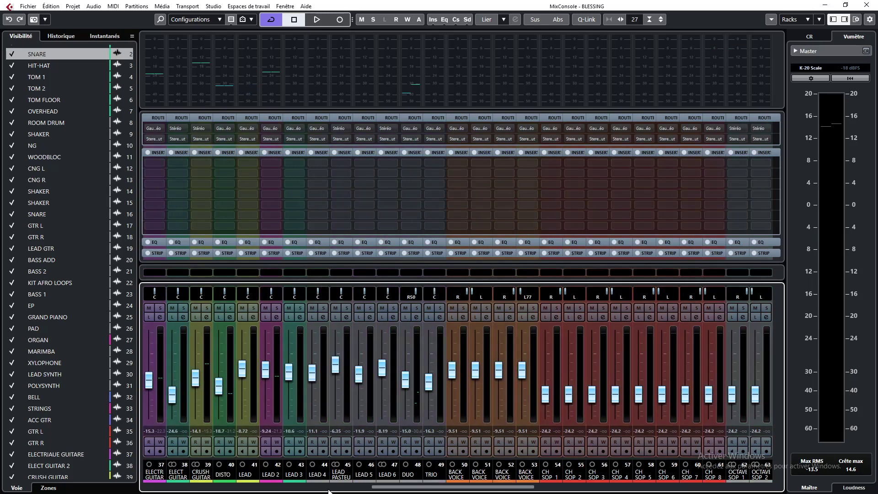
left_click_drag(203, 488, 136, 483)
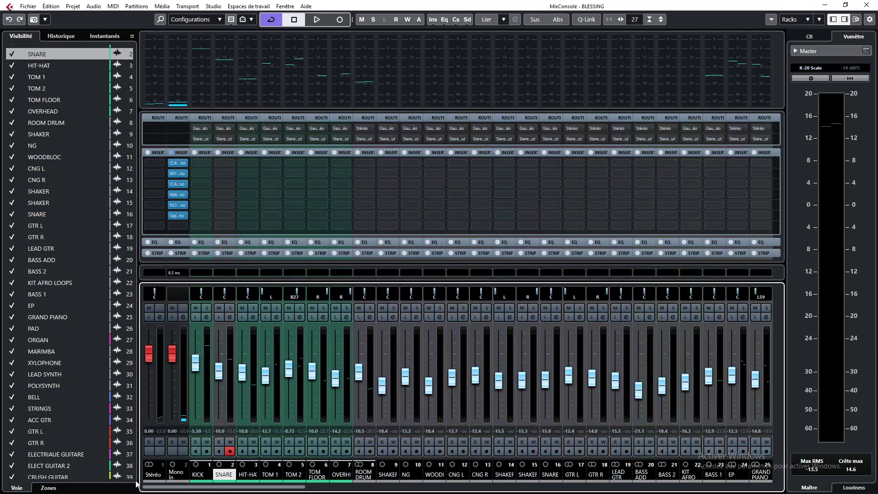
mouse_move(181, 178)
left_click(865, 5)
Scroll the timeline to the bars 137–213 section and audition it from around bar 188 with the KICK track soloed
scroll(517, 188, "up", 8)
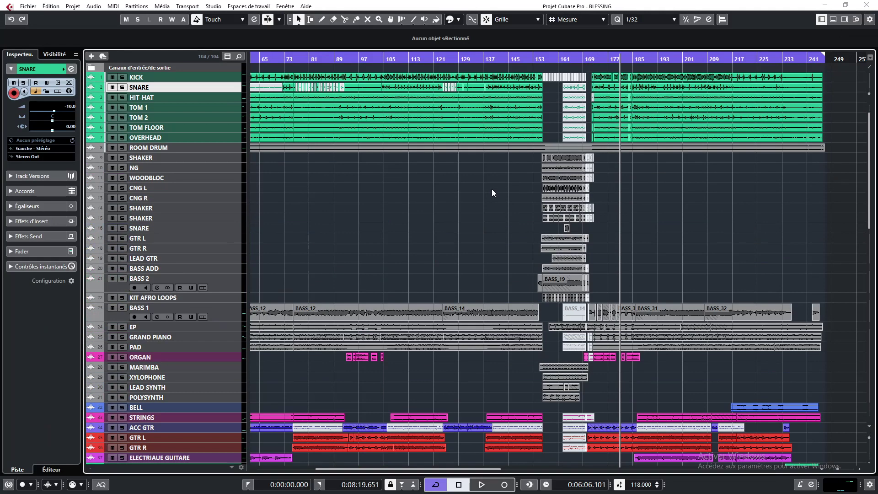
left_click_drag(651, 64, 473, 61)
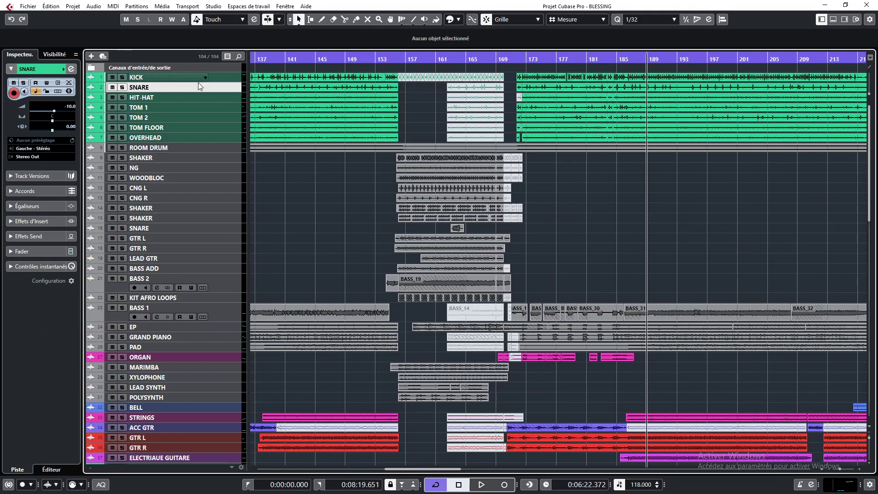
left_click(229, 78)
key("space")
left_click(122, 78)
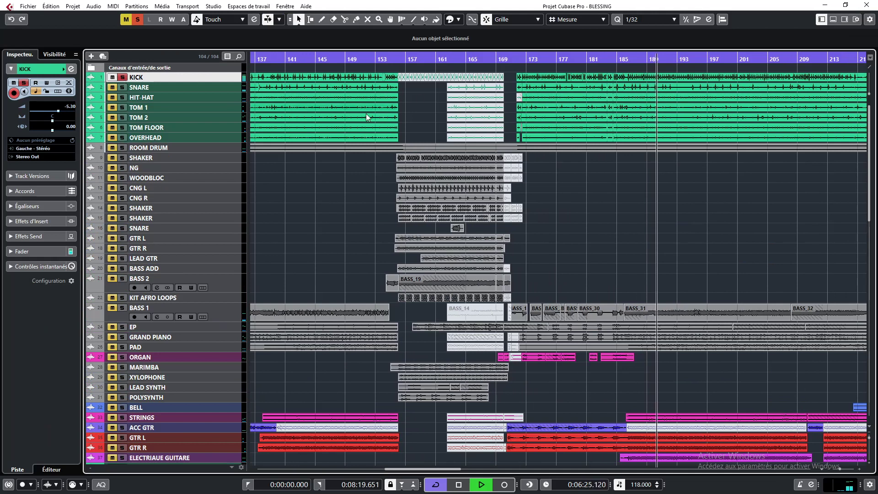
key("space")
Audition the SNARE track soloed during playback, then unsolo it
left_click(122, 87, "ctrl")
key("space")
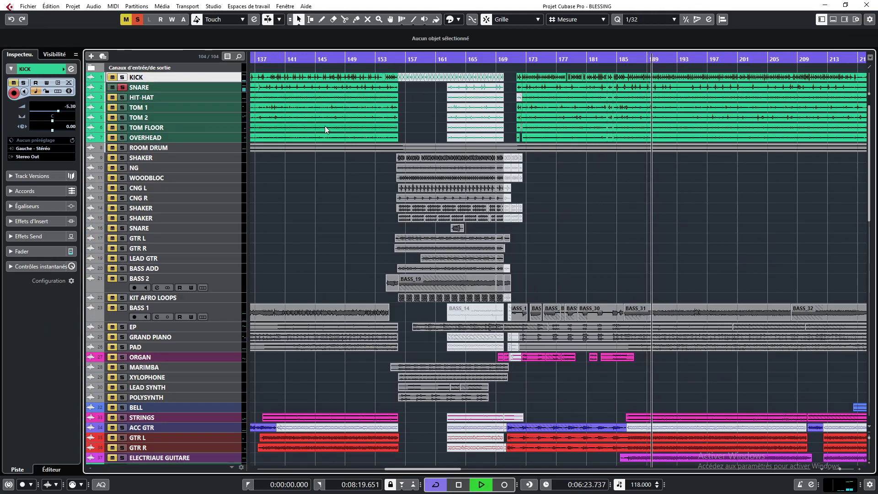
key("space")
left_click(122, 87)
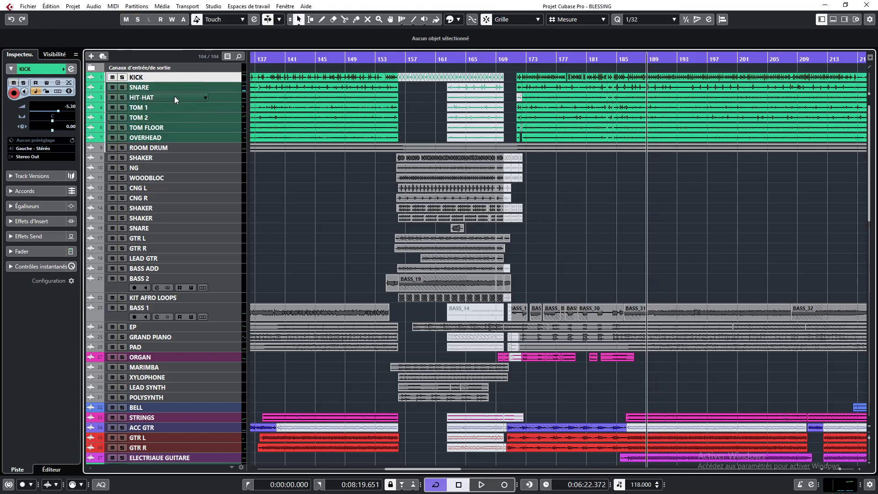
Play from around bar 185 with the HIT-HAT track soloed, then unsolo it and stop
left_click(624, 60)
left_click(124, 97)
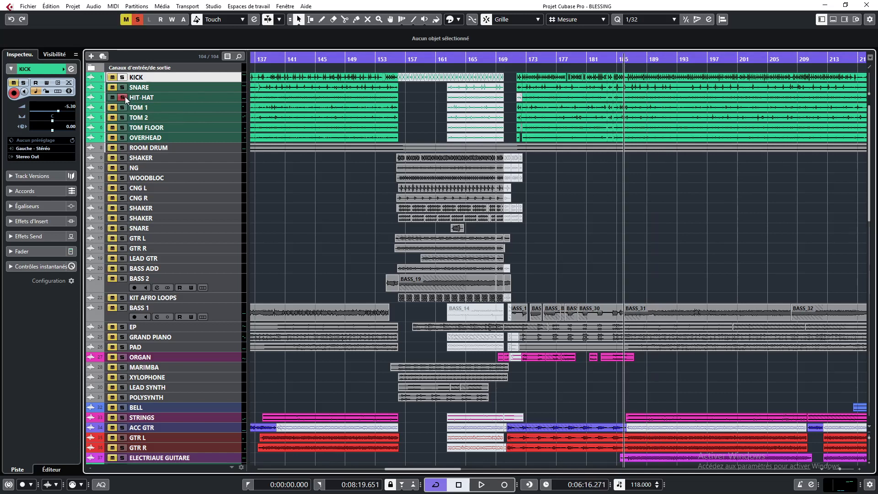
key("space")
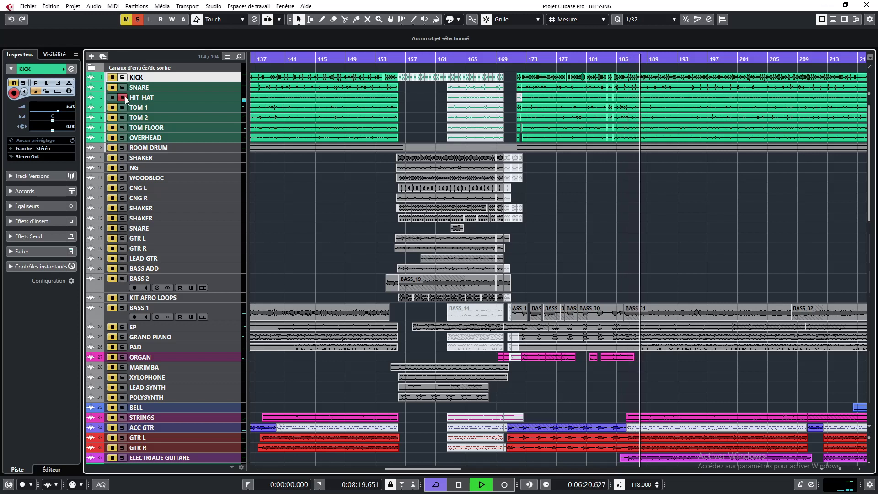
left_click(125, 97)
key("space")
Play from around bar 185 with TOM 1 soloed, then stop and unsolo it
left_click(615, 60)
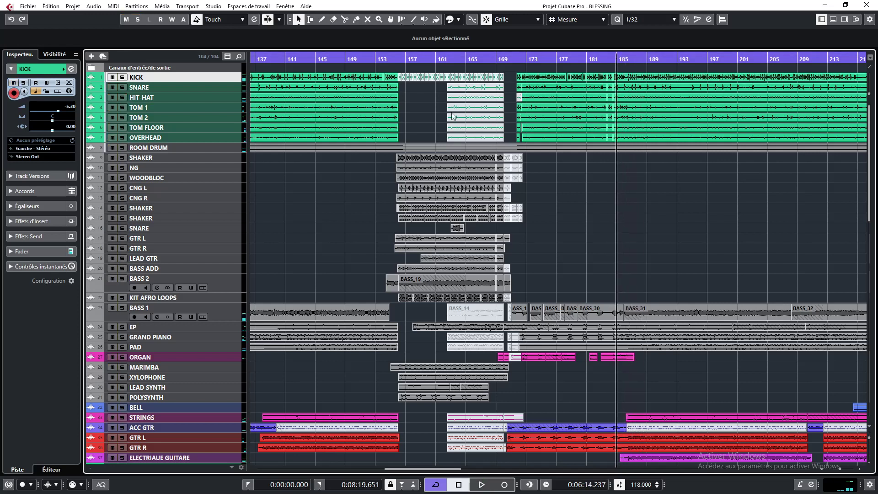
left_click(120, 107)
key("space")
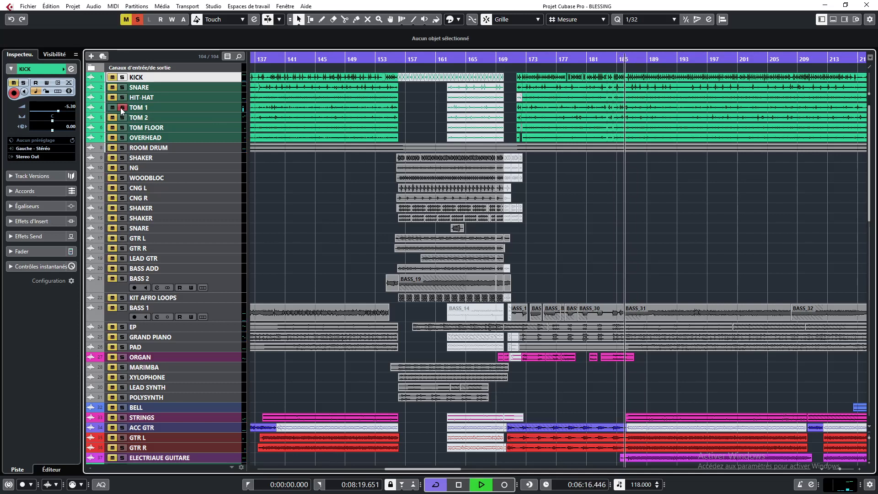
key("space")
left_click(120, 108)
Audition the TOM 2 track soloed during playback, then stop and unsolo it
left_click(122, 118)
key("space")
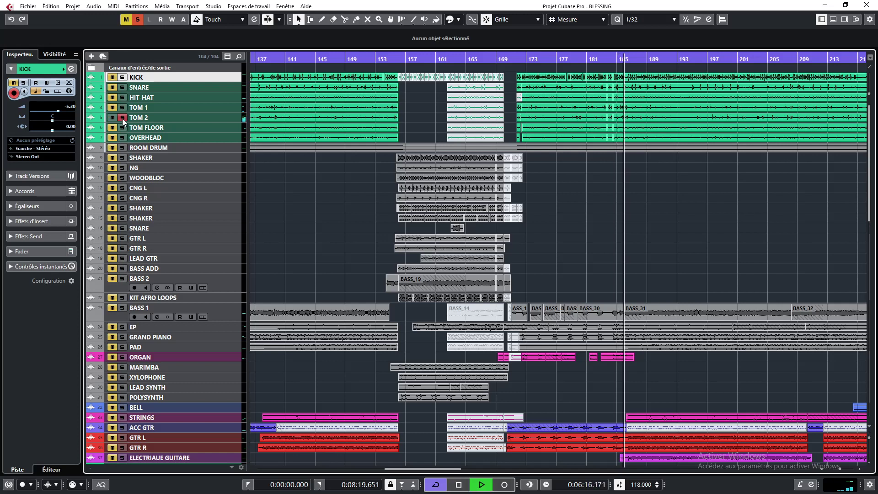
key("space")
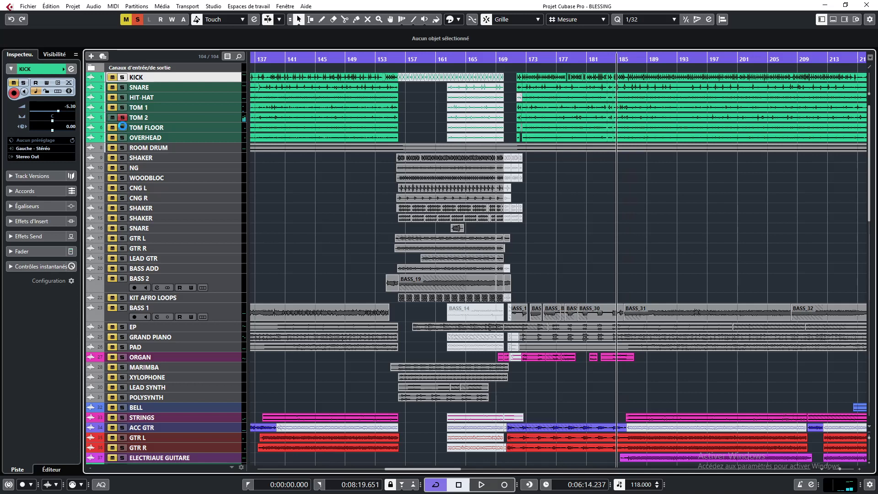
left_click(122, 118)
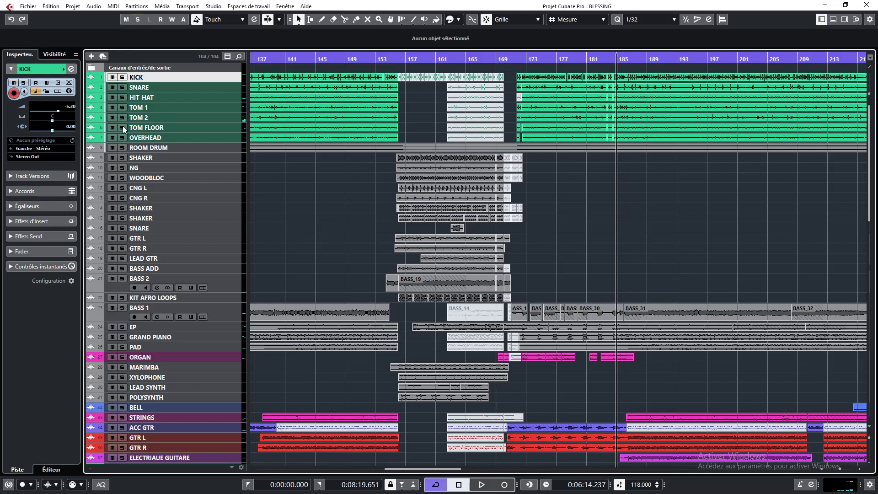
Audition the TOM FLOOR track soloed during playback, then stop and unsolo it
left_click(121, 128)
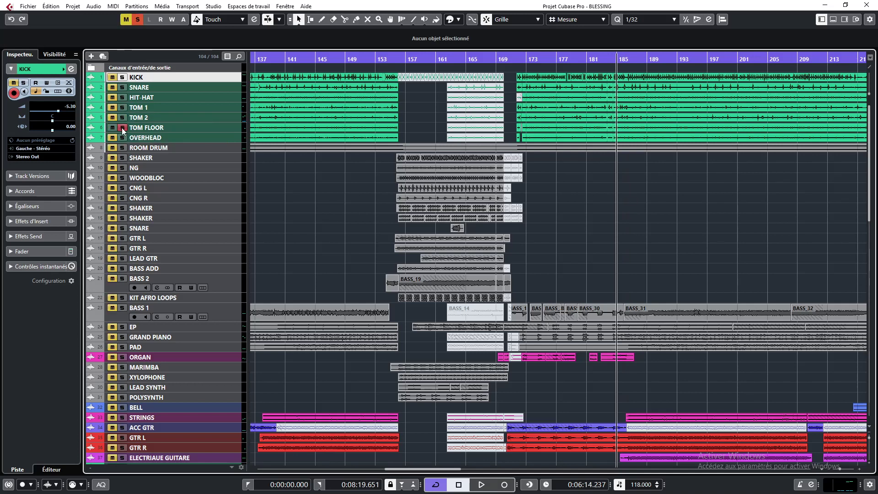
key("space")
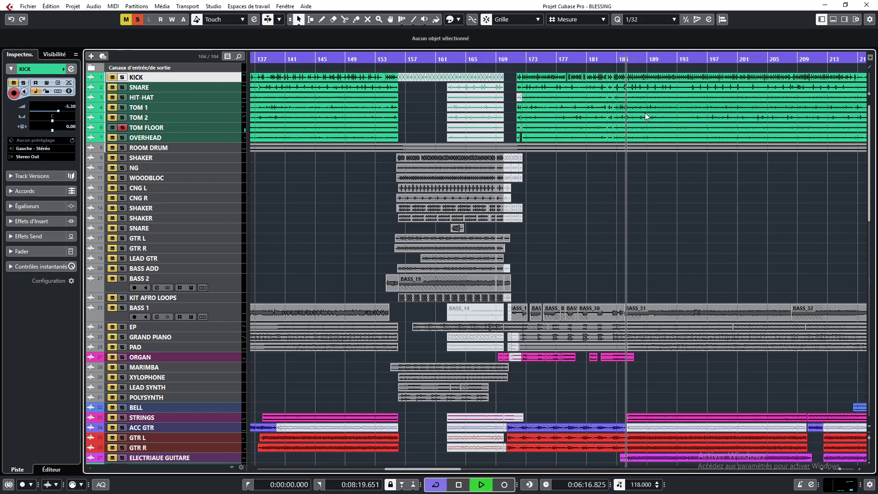
key("space")
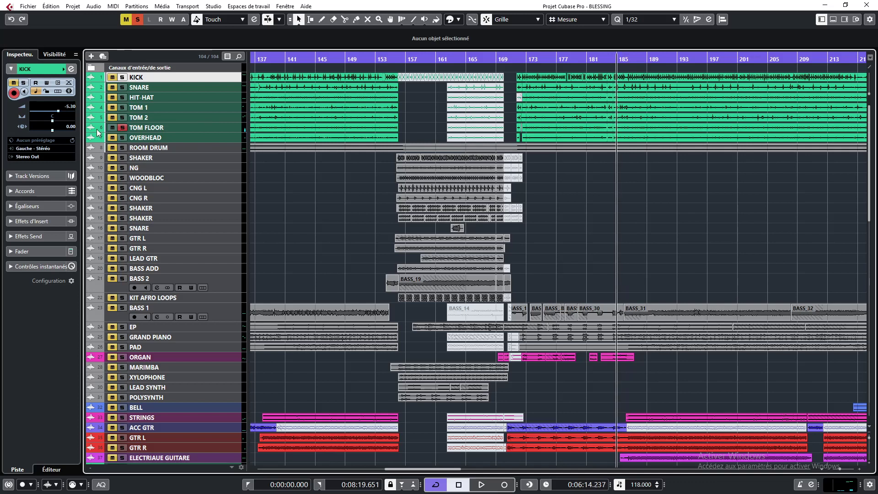
left_click(122, 128)
Audition the OVERHEAD track soloed during playback, then stop and unsolo it
left_click(121, 136)
key("space")
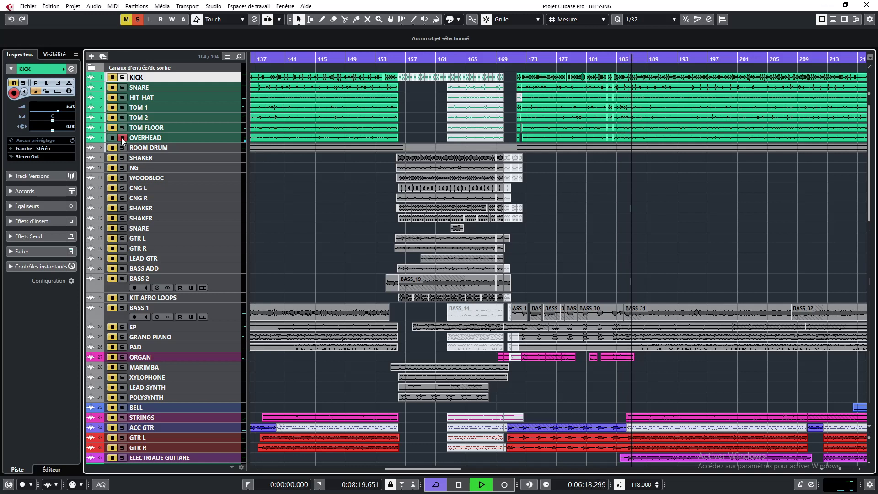
key("space")
left_click(121, 138)
Audition the ROOM DRUM track soloed during playback, then stop and unsolo it
left_click(123, 148)
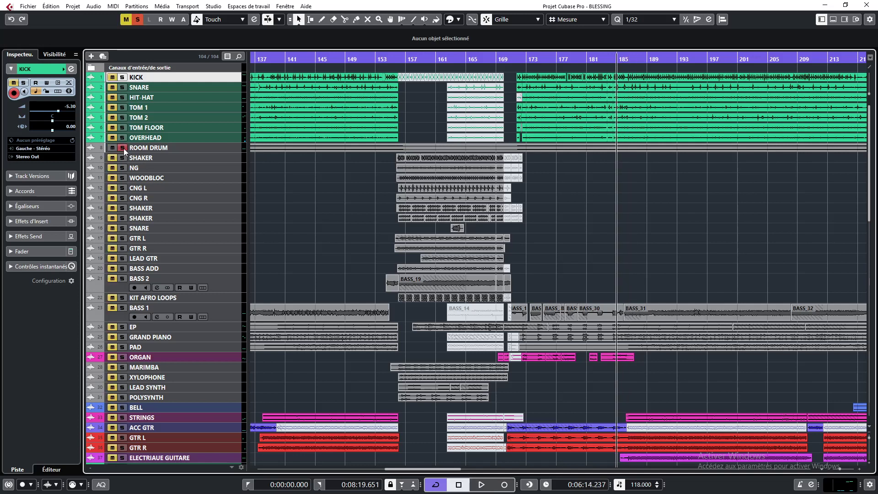
key("space")
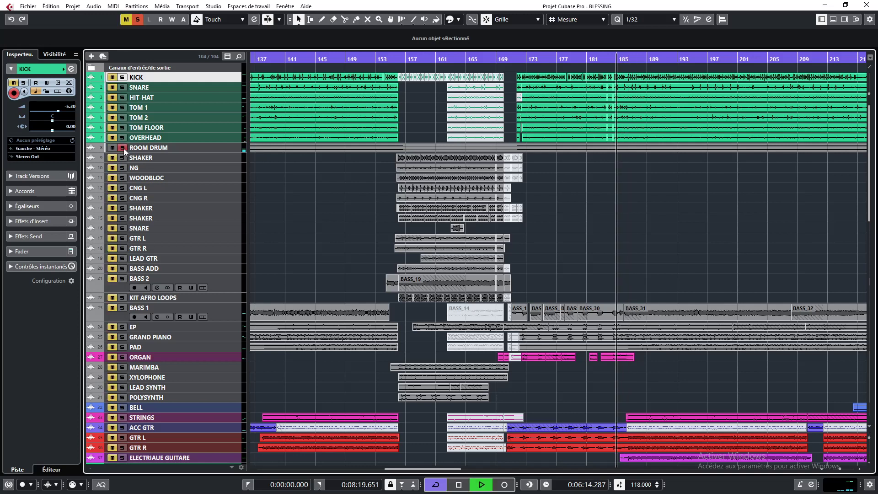
left_click(232, 149)
scroll(63, 109, "up", 3)
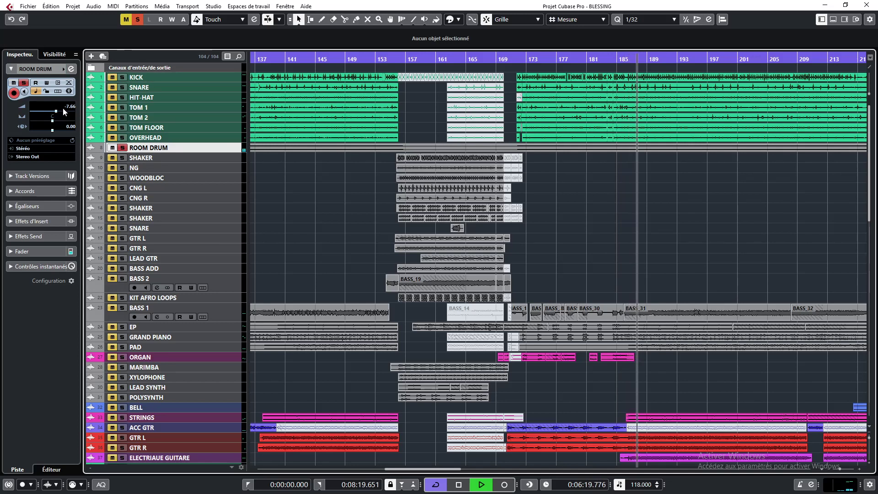
key("space")
left_click(122, 149)
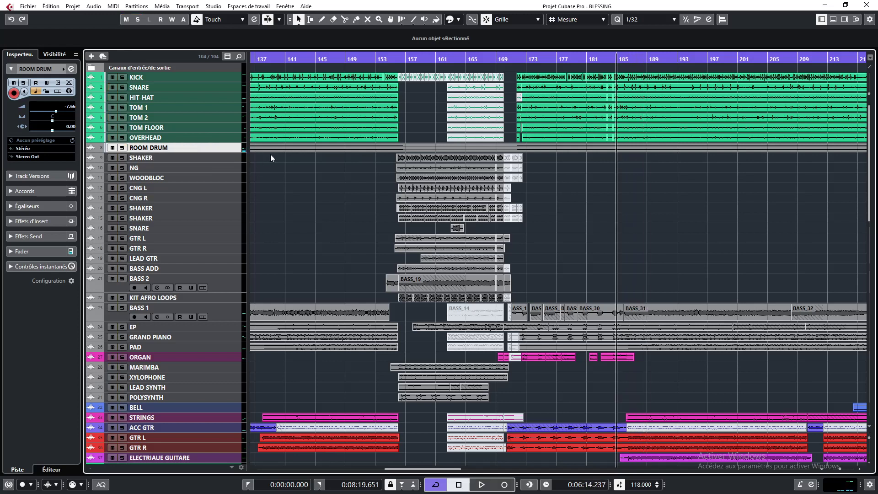
Enlarge the ROOM DRUM track height, play with it soloed, then stop
left_click_drag(221, 204, 223, 308)
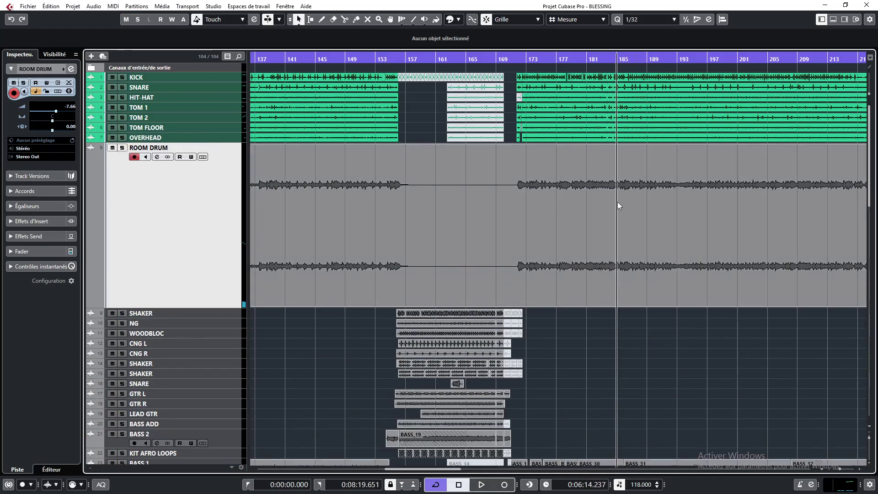
key("space")
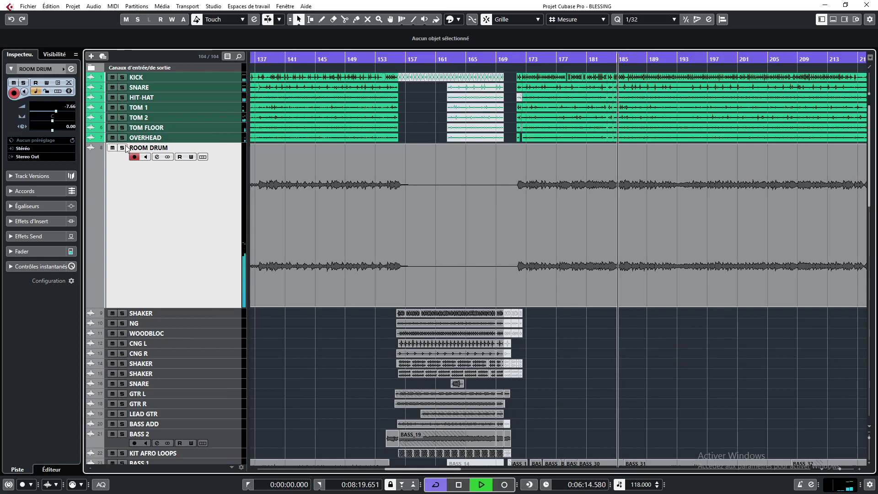
left_click(123, 149)
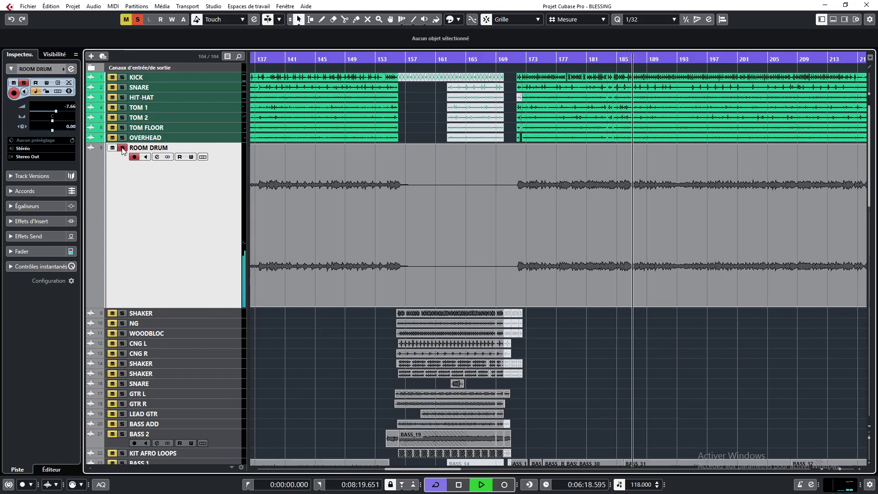
key("space")
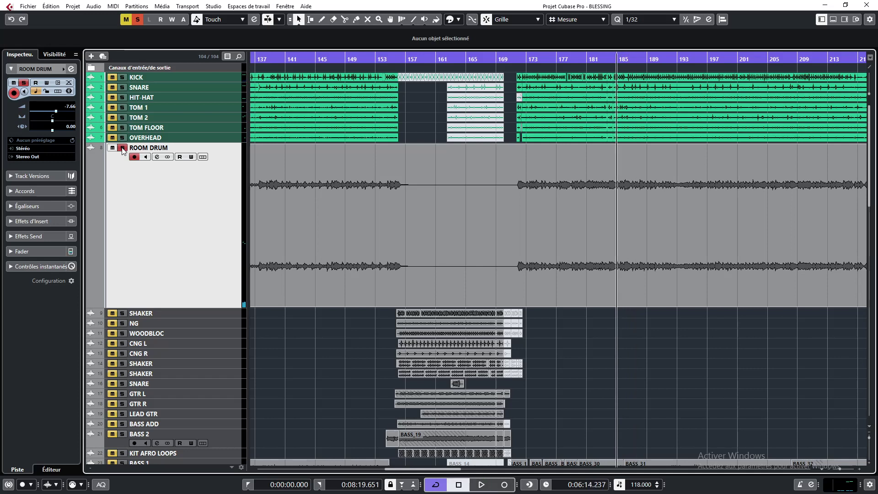
Unsolo ROOM DRUM, play the song while toggling the ROOM DRUM mute on and off, then stop
left_click(122, 148)
key("space")
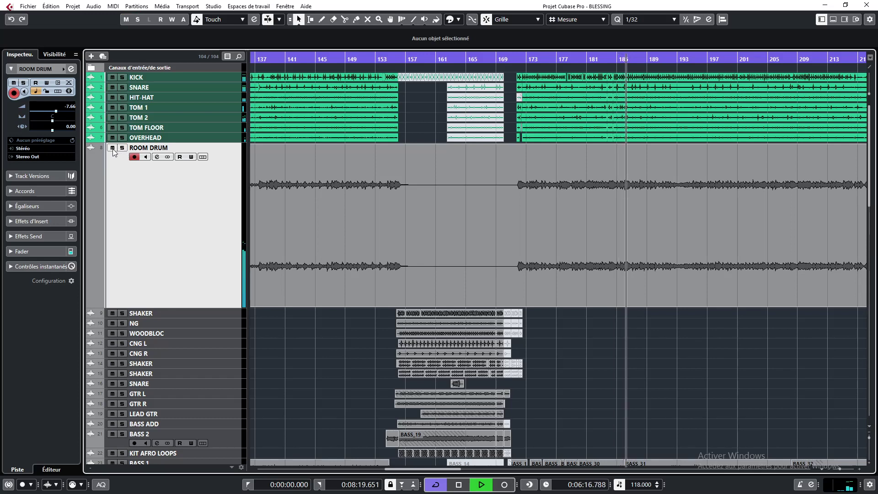
left_click(112, 149)
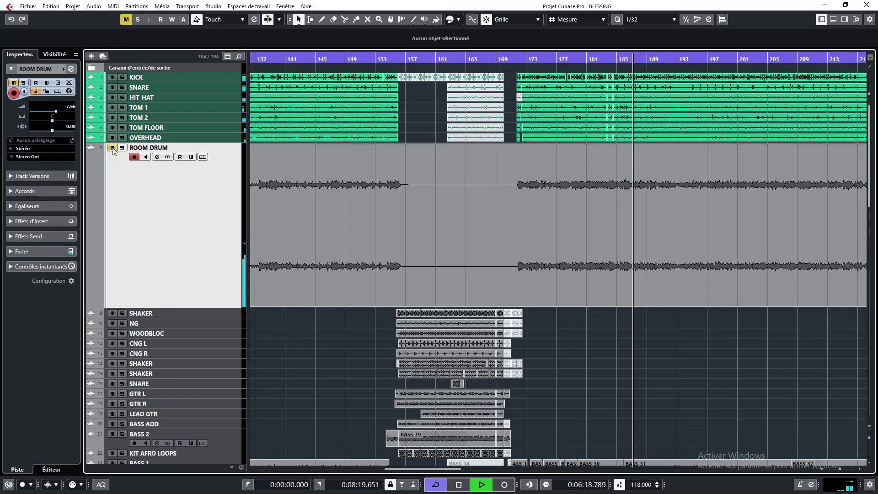
left_click(113, 148)
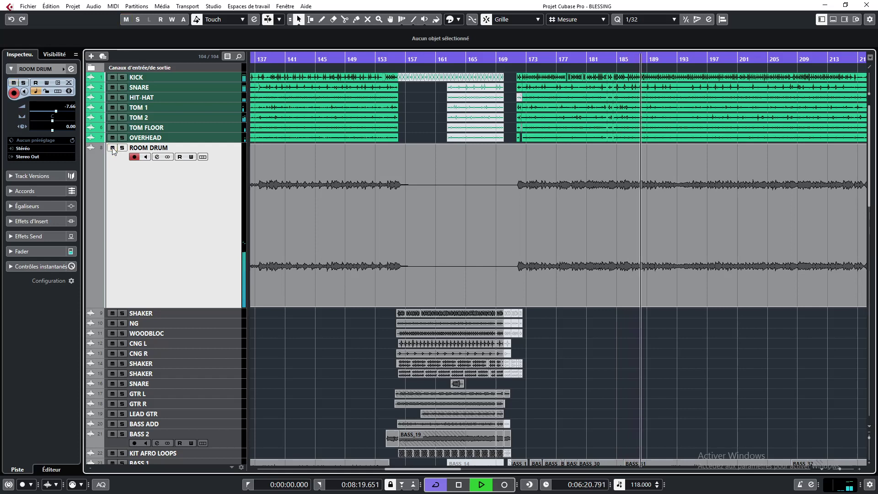
left_click(112, 148)
key("space")
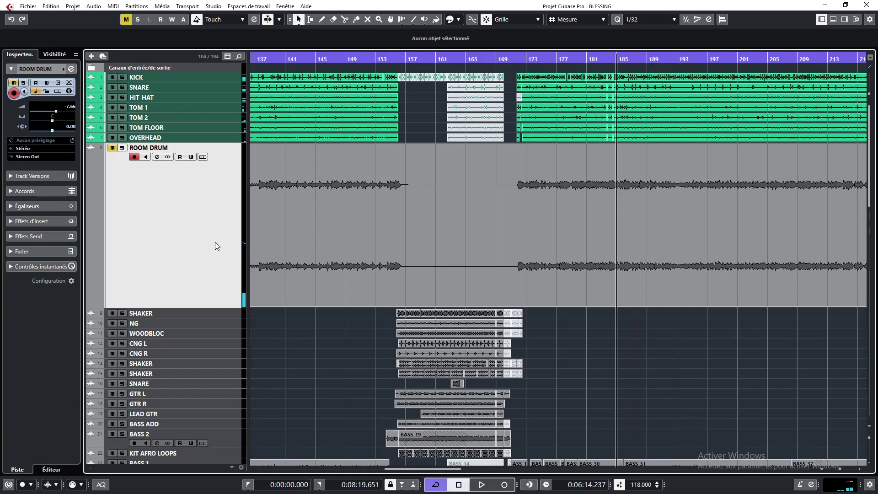
Shrink the ROOM DRUM track back to normal height and zoom out the timeline
left_click_drag(221, 307, 201, 191)
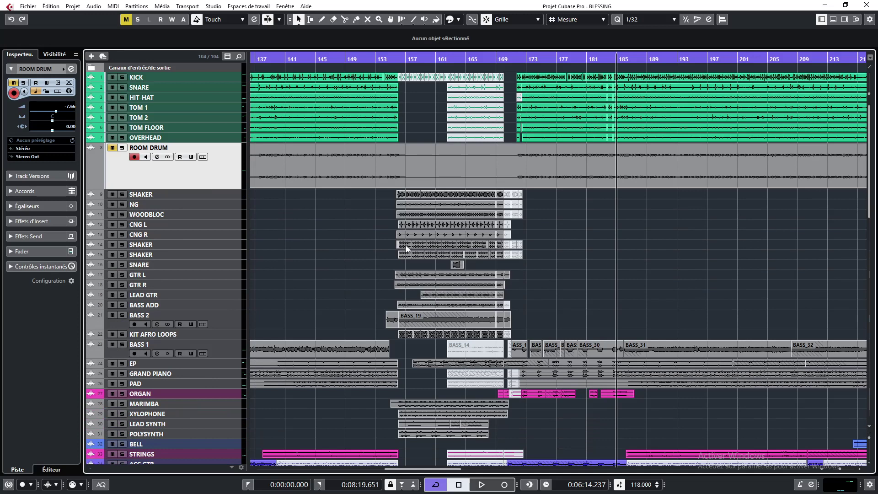
scroll(459, 268, "down", 4)
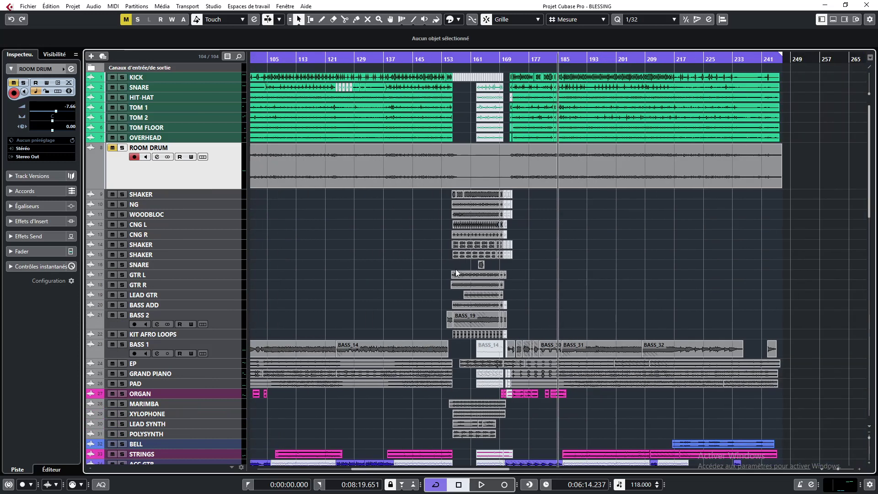
Play from about bar 137 with the BASS 1 track soloed, then stop
left_click(379, 58)
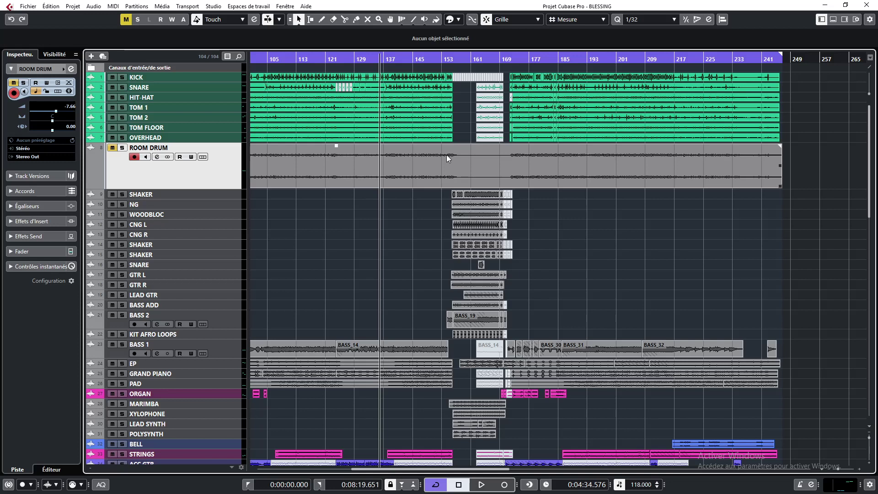
left_click(125, 345)
key("space")
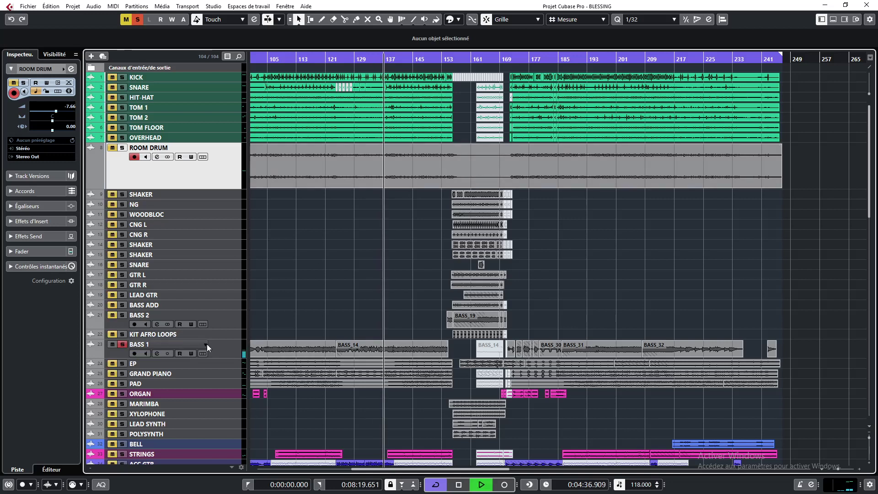
scroll(361, 292, "down", 4)
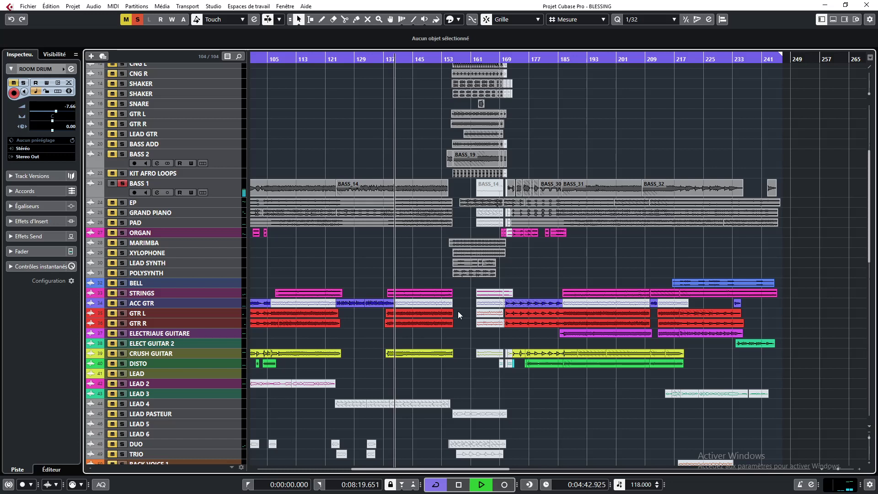
key("space")
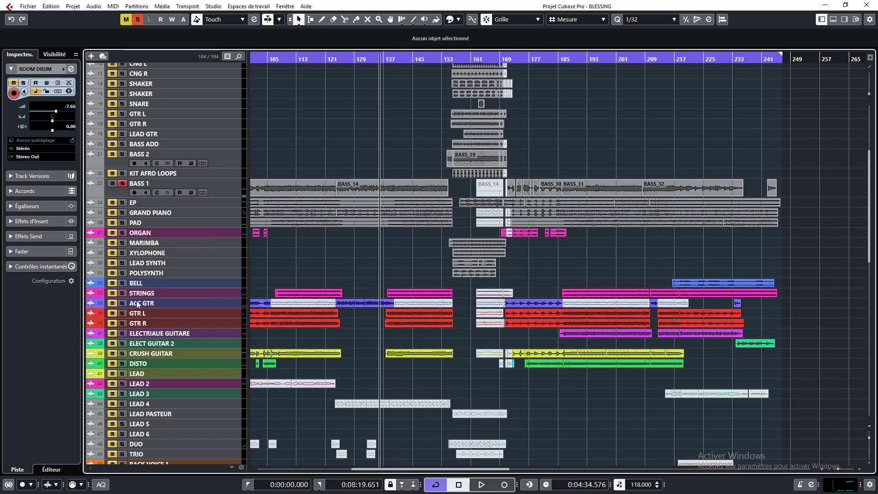
Play from about bar 141 while soloing the GTR L and GTR R tracks, then stop
left_click(400, 59)
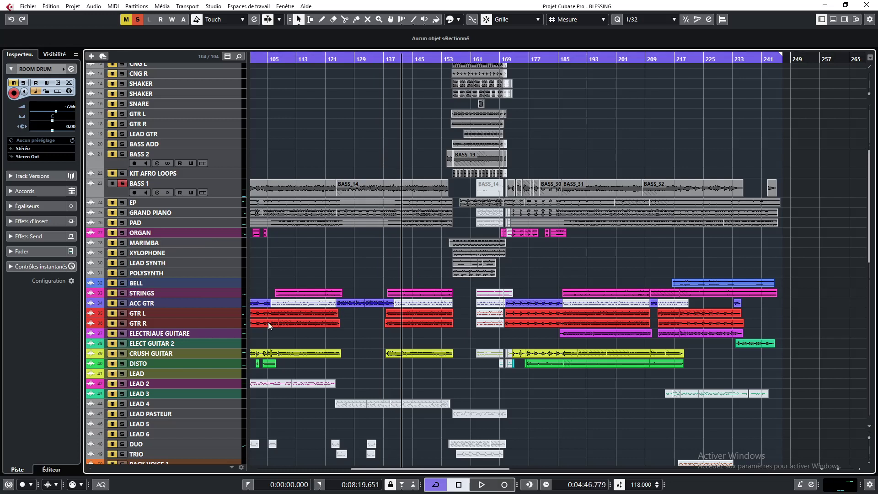
key("space")
left_click(122, 314)
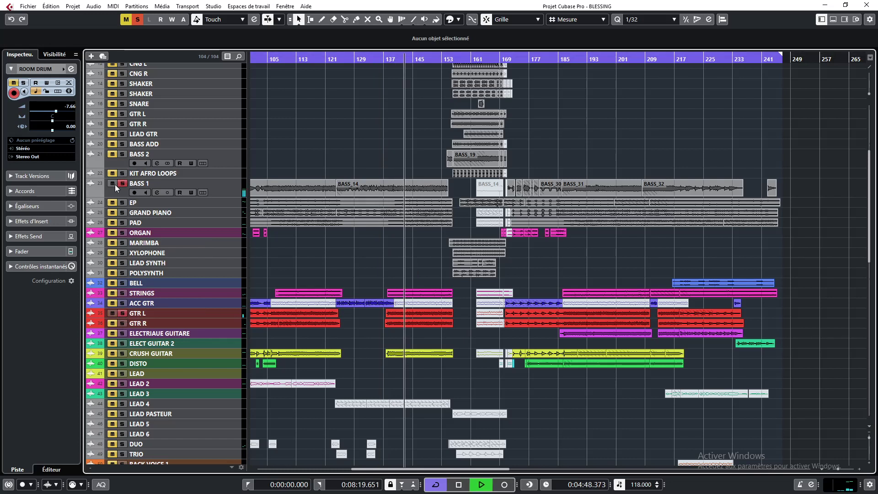
left_click(123, 322)
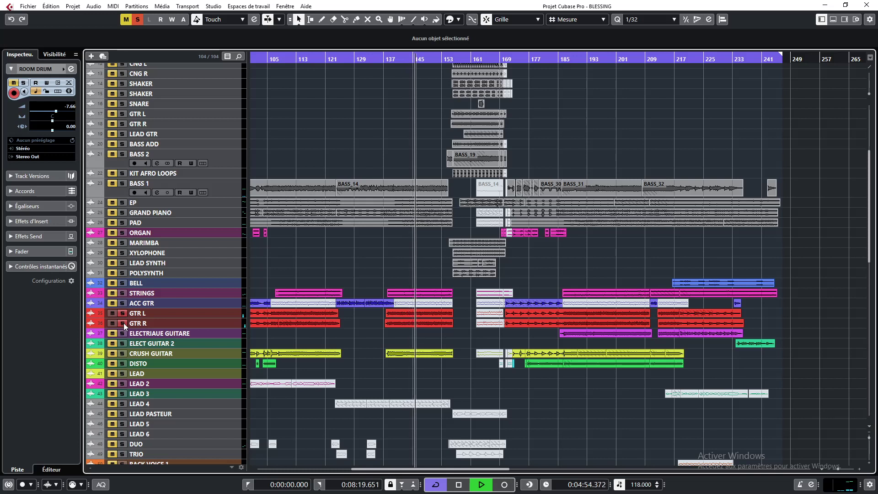
key("space")
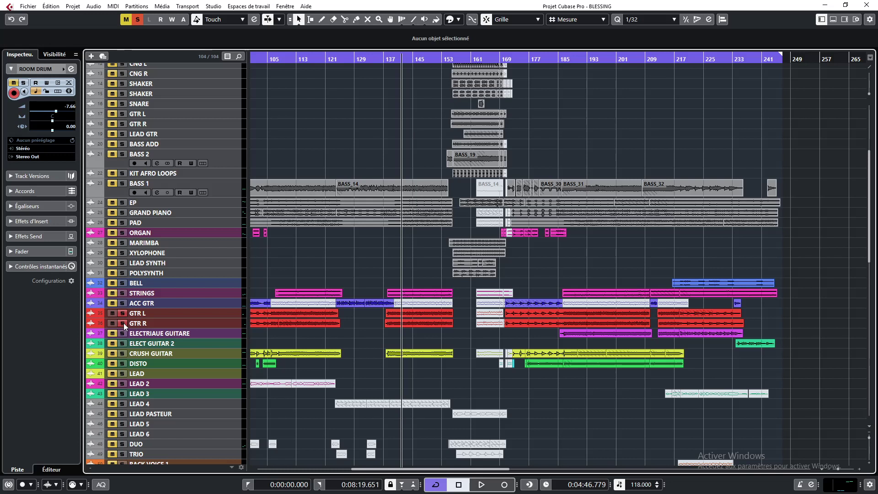
Restart and stop playback a few times, then mute the GTR L track
key("space")
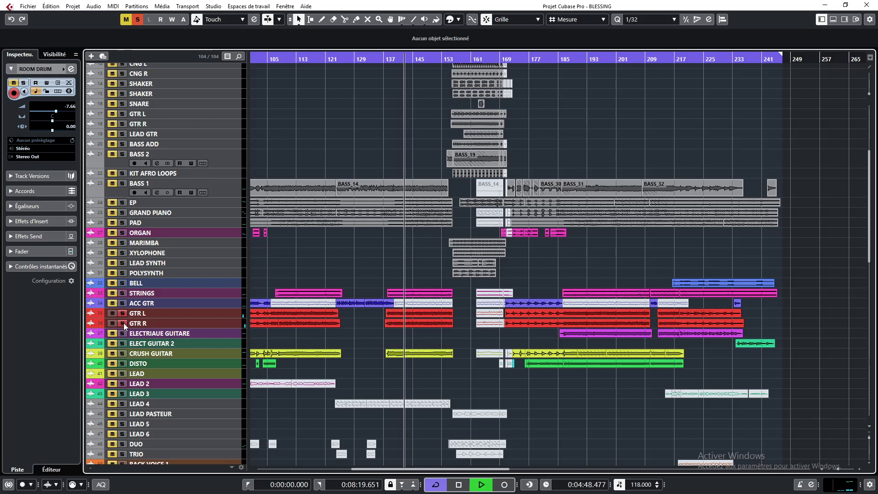
key("space")
key("space")
left_click(112, 314)
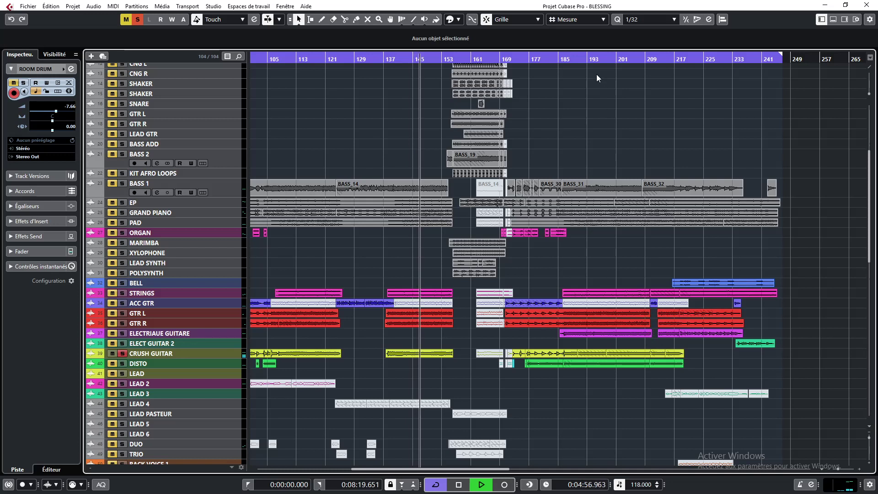
Jump to about bar 193 and toggle mutes on the DISTO, ELECTRIAUE GUITARE and CRUSH GUITAR tracks
left_click(593, 59)
left_click(112, 365)
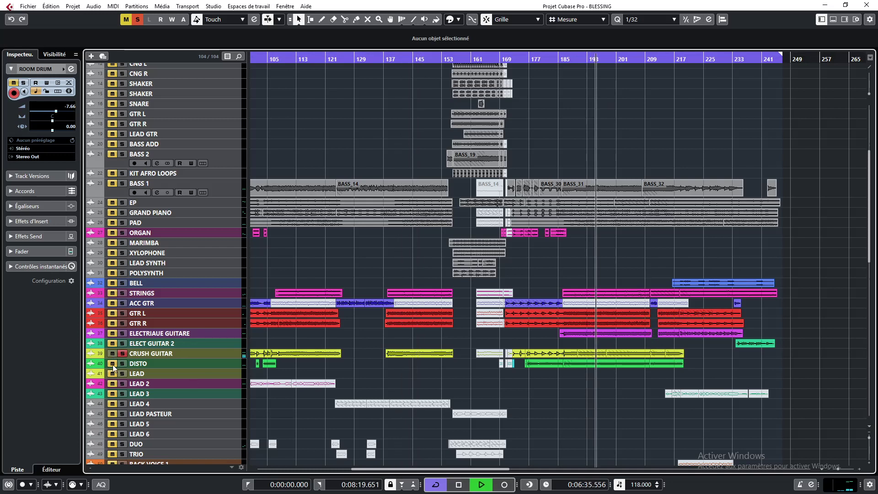
left_click(111, 334)
left_click(111, 352)
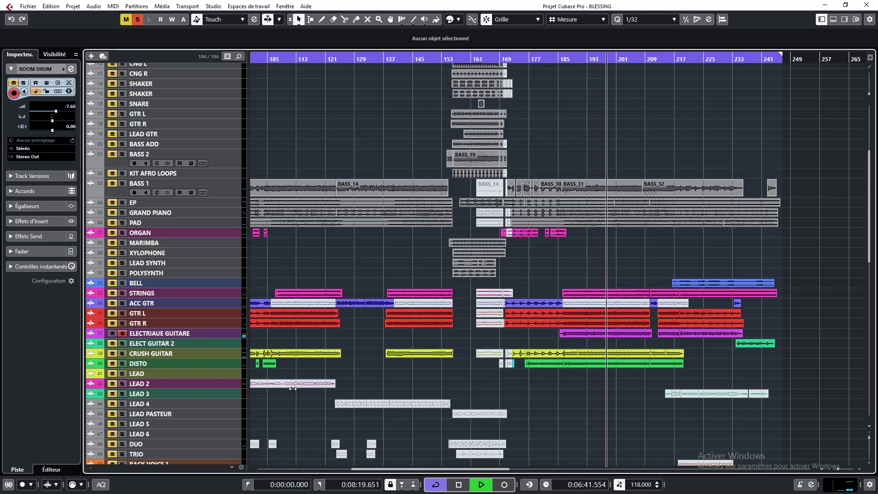
Deactivate all solos in the project and stop playback
left_click(137, 19)
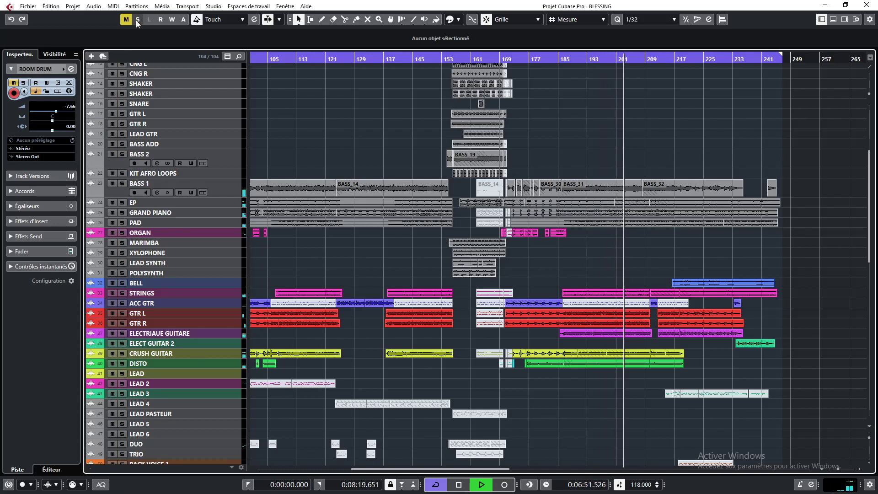
key("space")
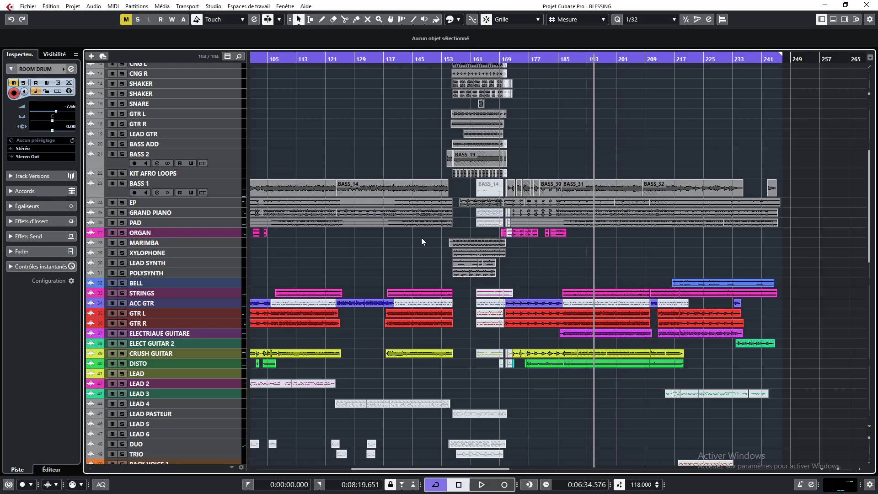
Open the MixConsole and scroll to the first channels
scroll(421, 238, "up", 5)
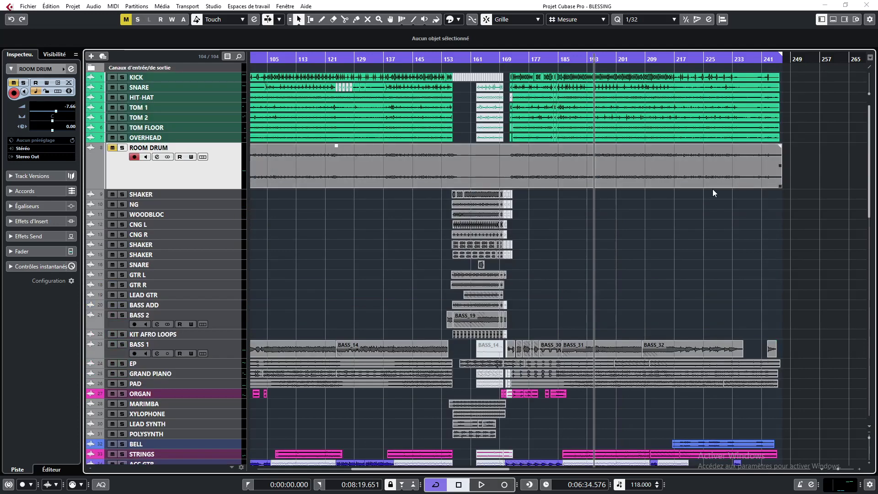
key("F3")
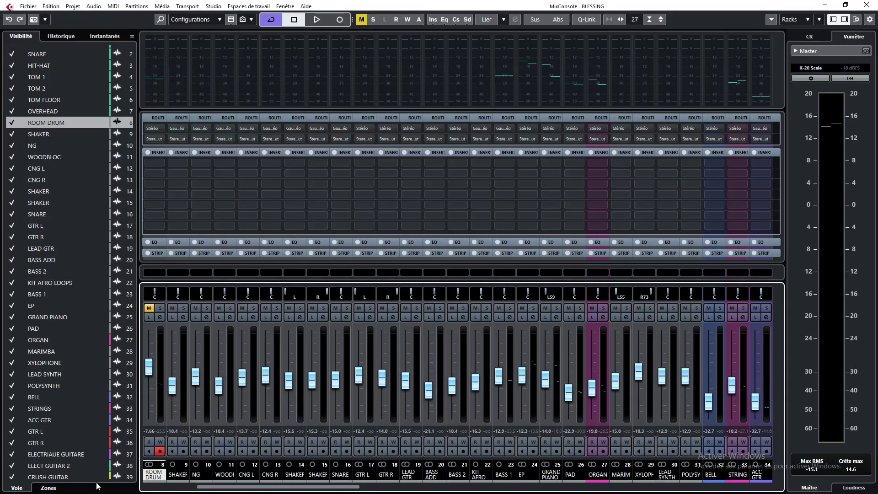
scroll(243, 477, "left", 8)
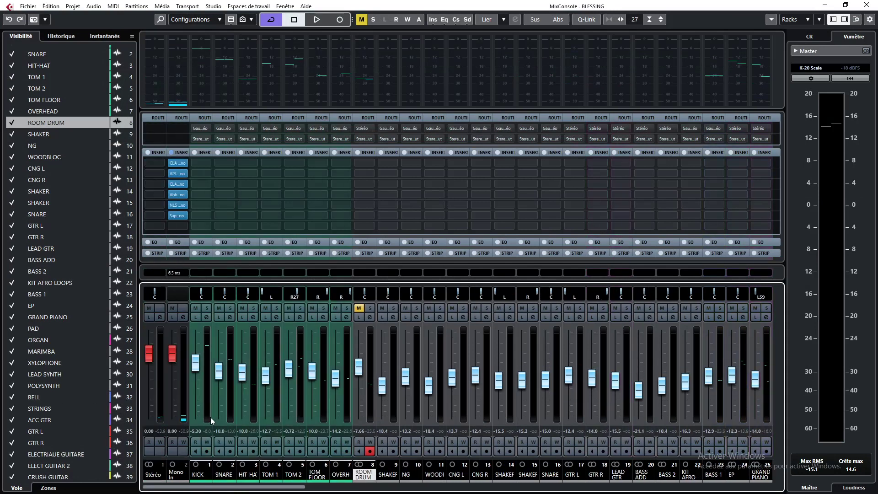
Open the CLA MixHub insert on the Mono In channel, reposition its window, and switch to bucket view
left_click(177, 164)
left_click_drag(600, 78, 464, 60)
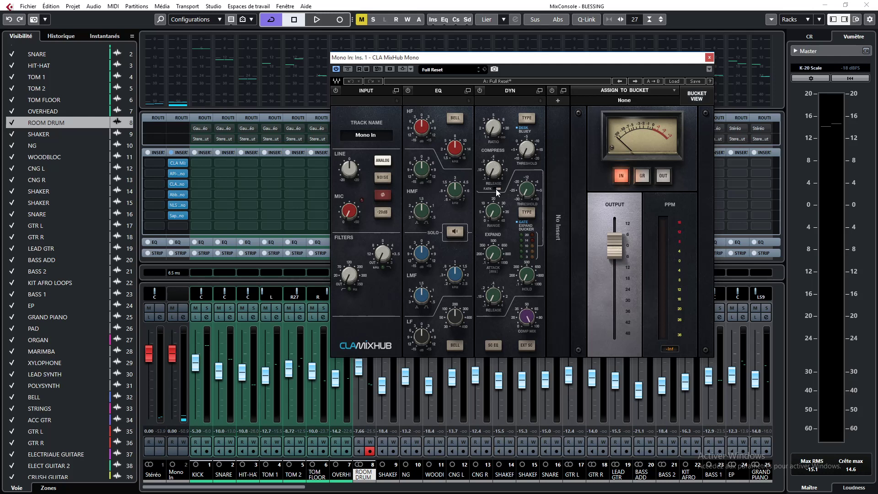
left_click_drag(509, 58, 379, 44)
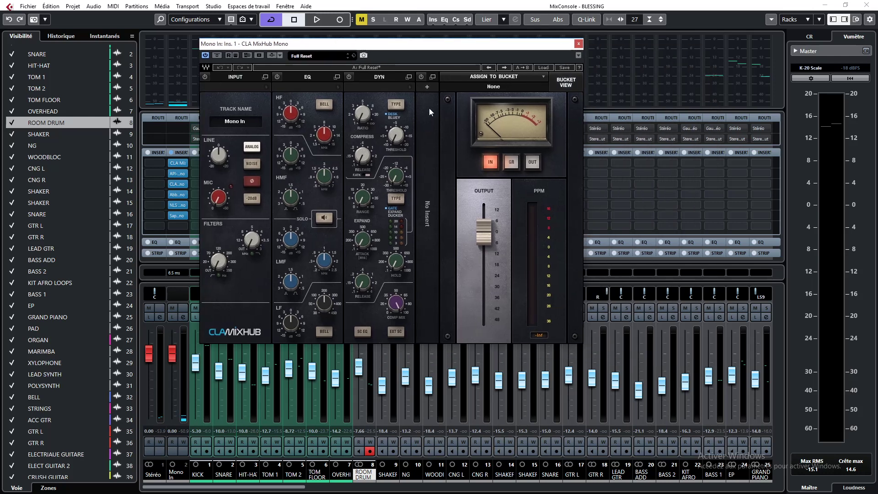
left_click(575, 80)
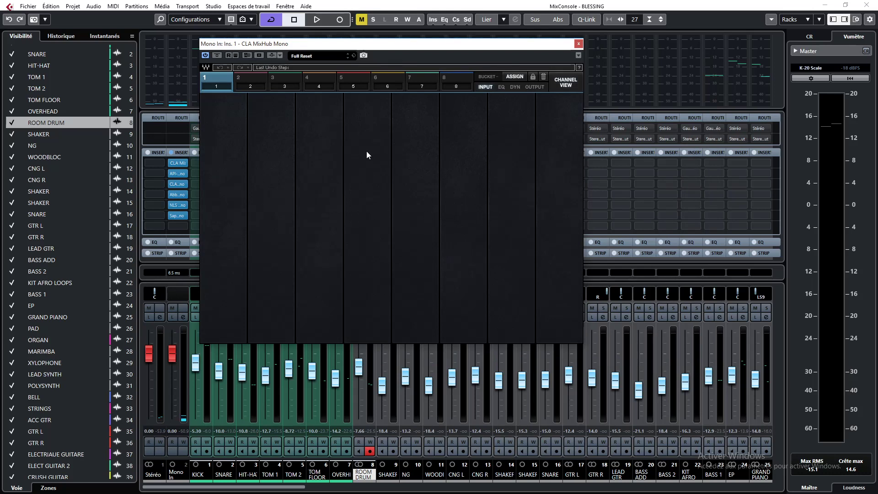
Switch the CLA MixHub to channel view and move its window toward the upper right
left_click(558, 81)
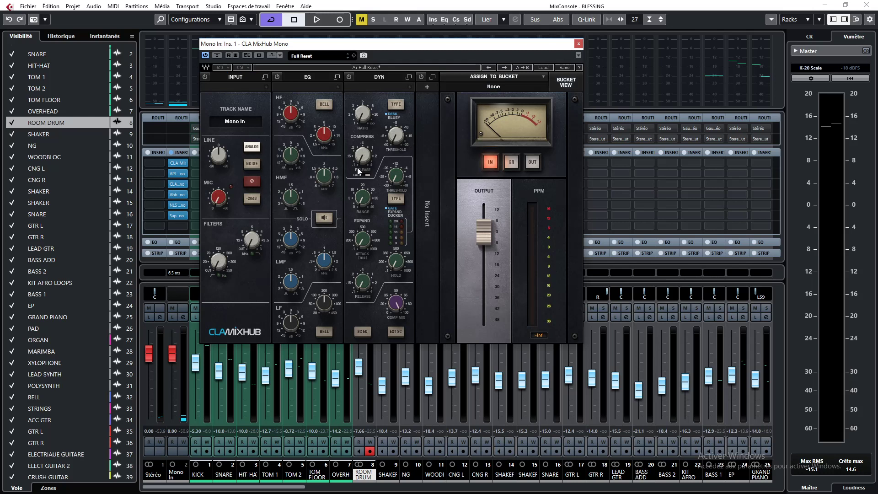
left_click_drag(426, 46, 634, 27)
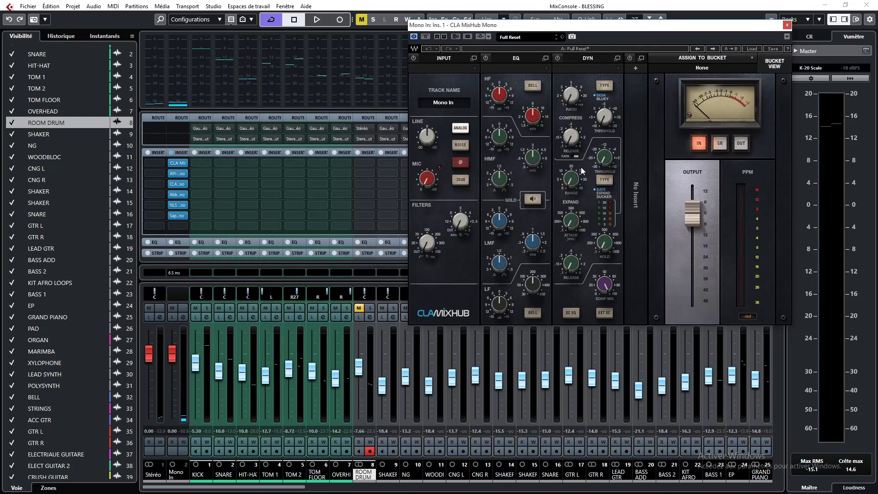
Switch the MixHub to bucket view, browse its buckets, and return to channel view
left_click(780, 65)
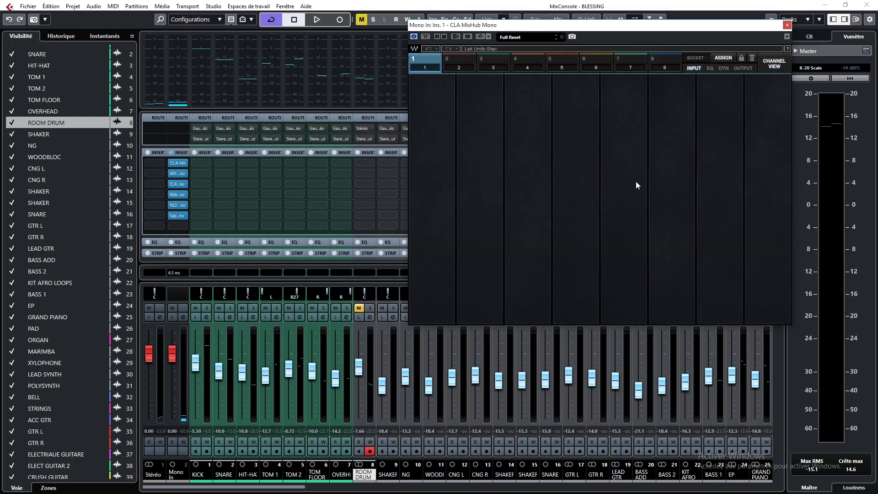
left_click_drag(470, 62, 667, 59)
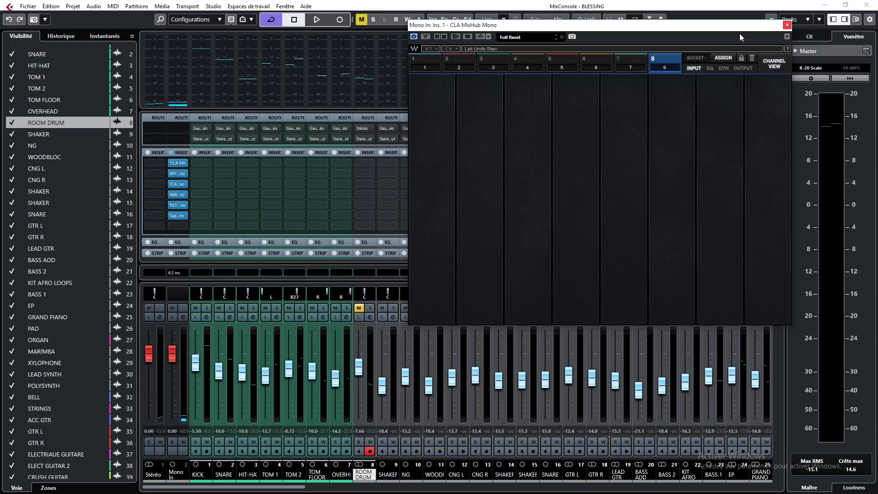
left_click(416, 58)
left_click(773, 64)
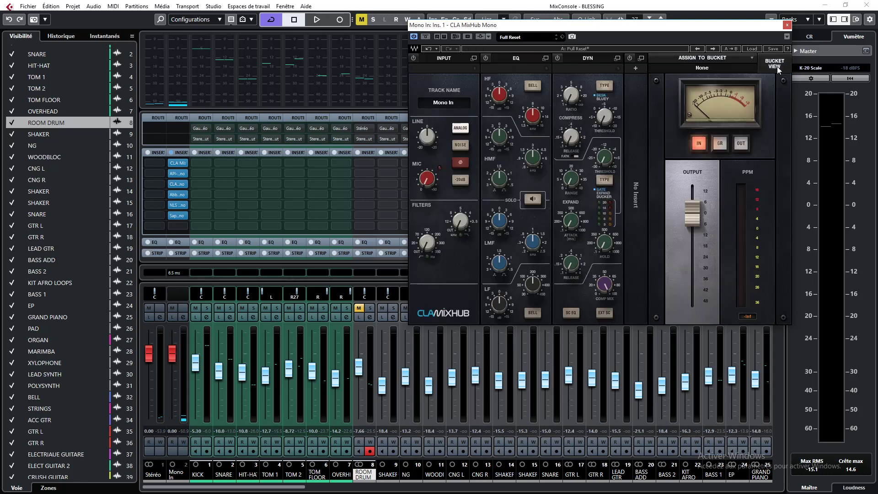
Open the API-2500 insert on the Mono In channel and reposition its window
left_click(177, 173)
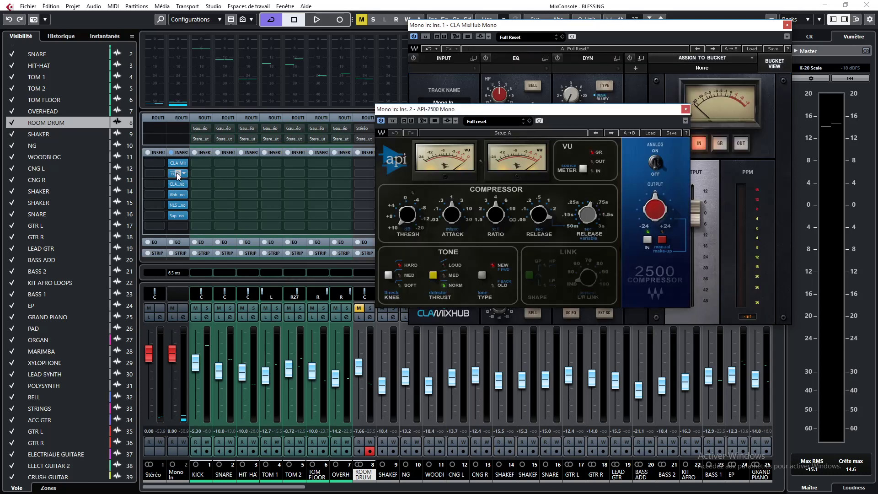
left_click_drag(559, 111, 514, 124)
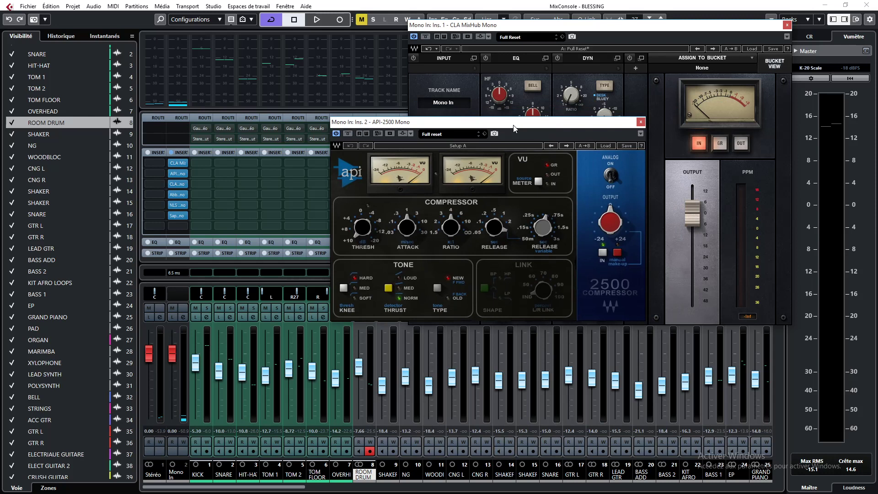
Open the CLA-2A insert on the Mono In channel and reposition its window
mouse_move(182, 184)
left_click(177, 185)
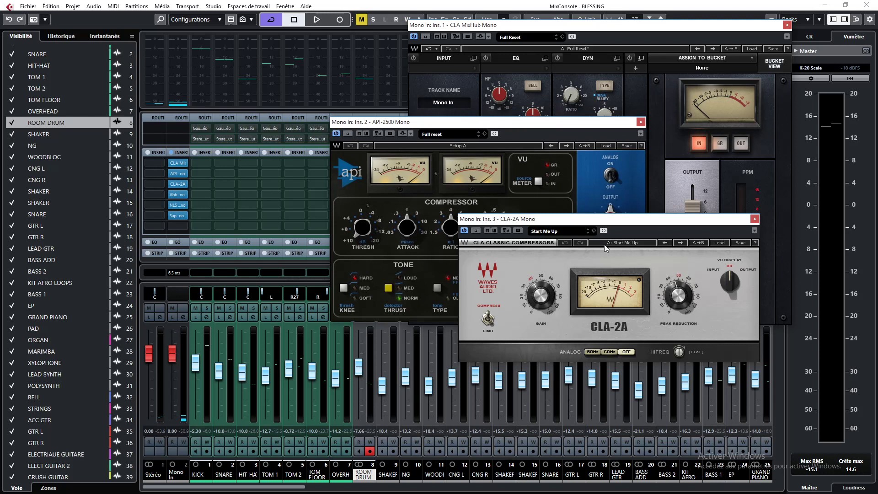
left_click_drag(605, 225, 638, 205)
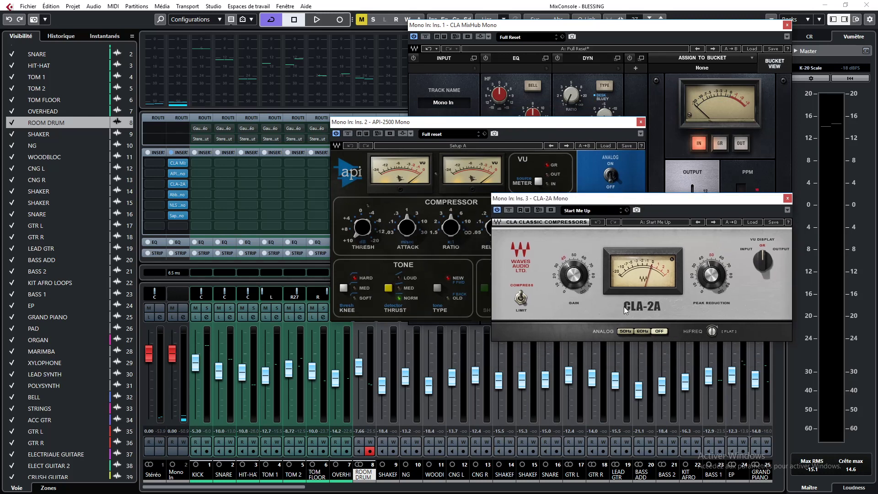
Open the Abbey Road Vinyl insert on the Mono In channel and reposition its window
left_click(178, 195)
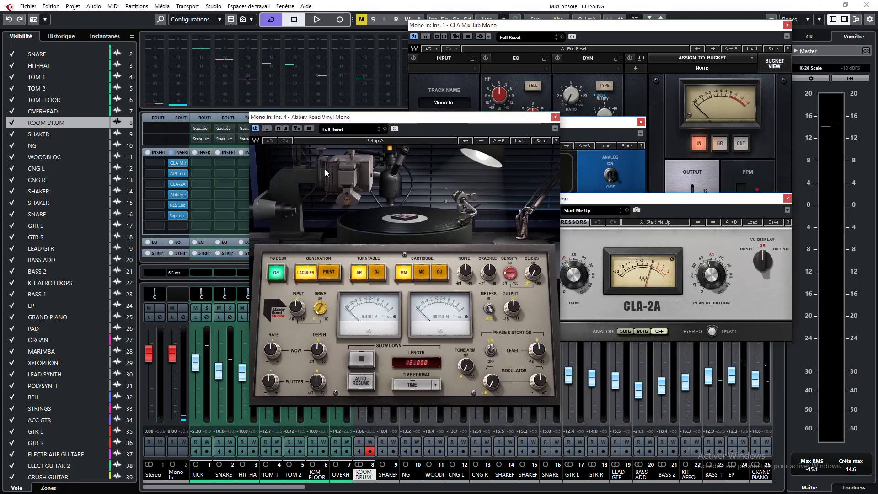
left_click_drag(348, 119, 418, 107)
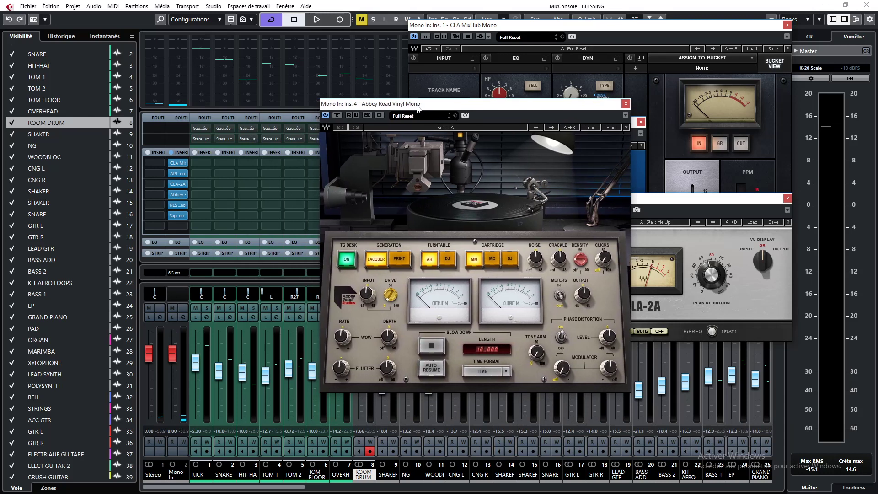
Open the NLS Channel and Saphira inserts on Mono In and arrange their windows side by side
left_click(178, 207)
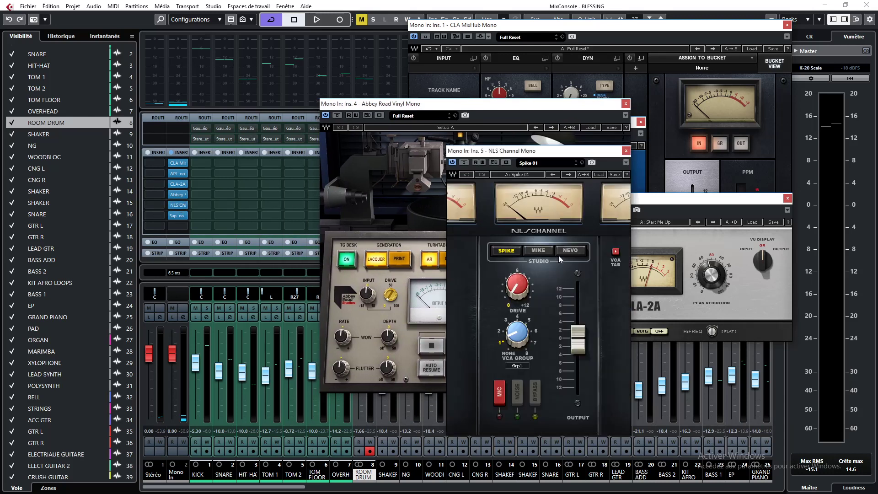
left_click(177, 215)
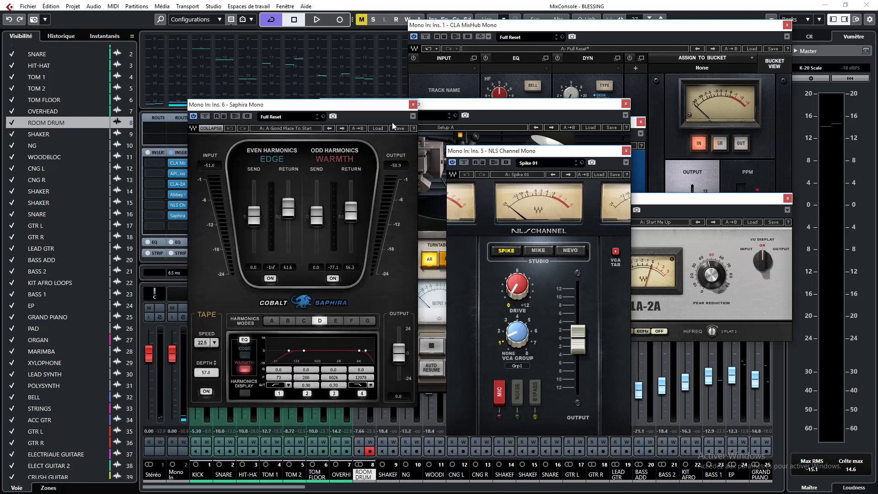
left_click_drag(390, 111, 445, 161)
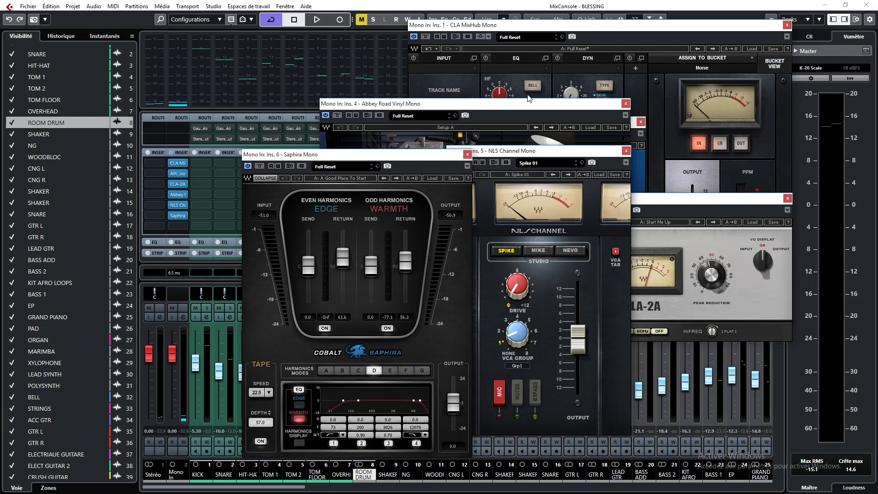
left_click_drag(521, 152, 540, 155)
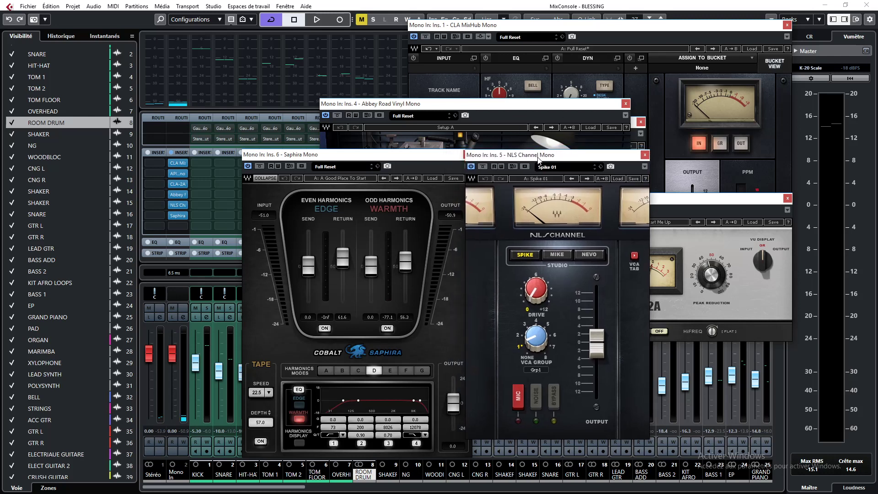
left_click_drag(415, 157, 407, 153)
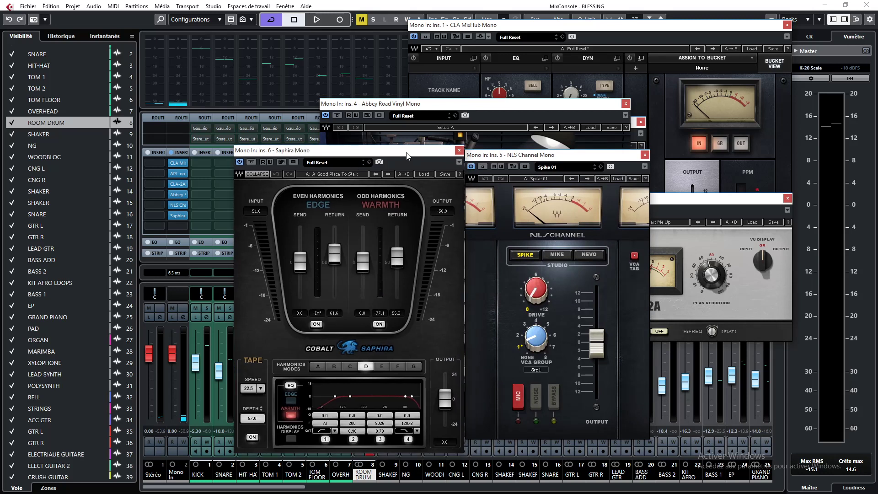
left_click_drag(541, 158, 563, 155)
left_click_drag(284, 151, 265, 151)
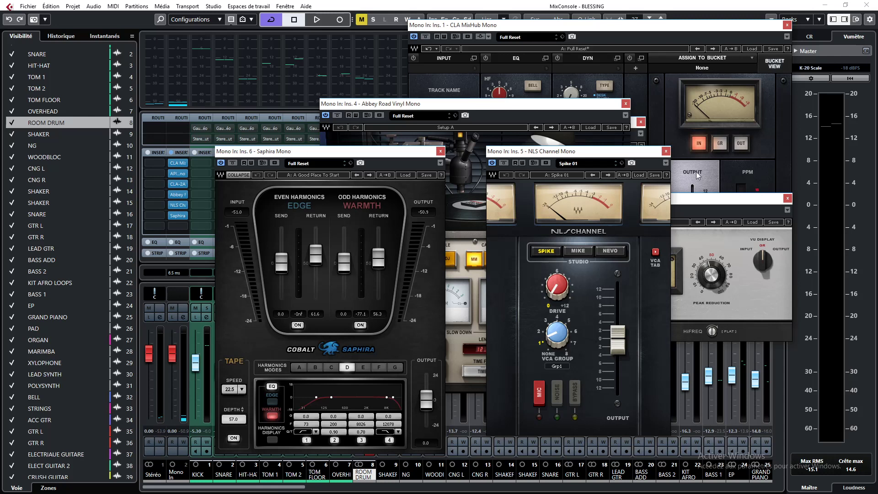
Close all the open plugin windows of the Mono In inserts, including the CLA MixHub
left_click(665, 151)
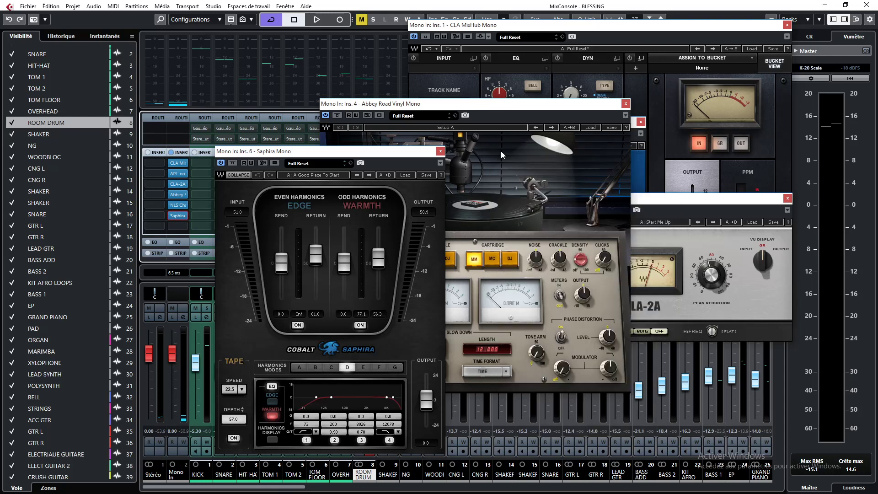
left_click(440, 151)
left_click(625, 103)
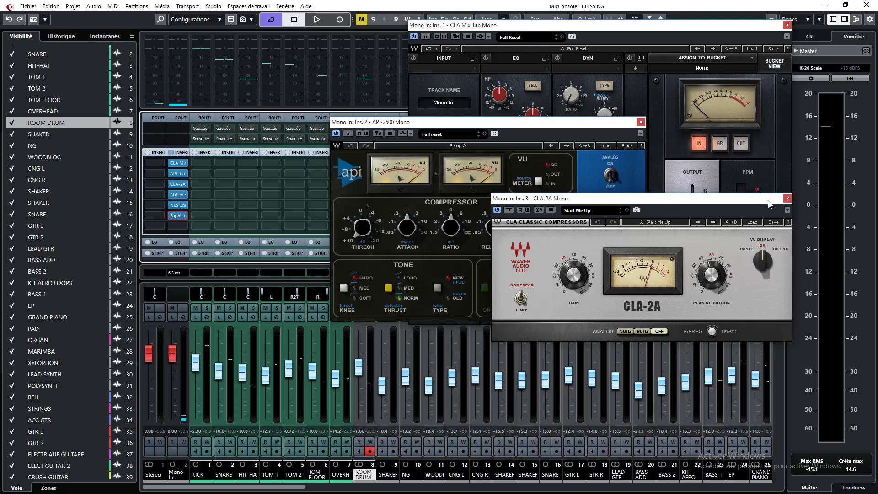
left_click(786, 199)
left_click(641, 122)
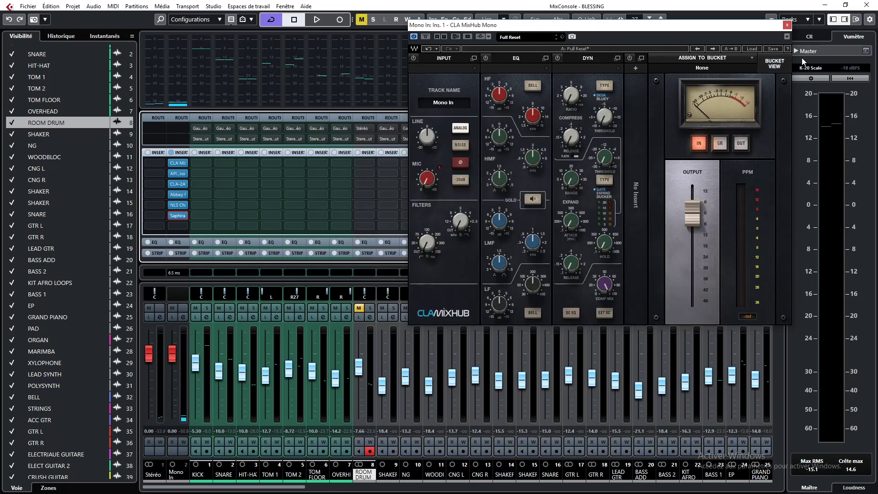
left_click(787, 25)
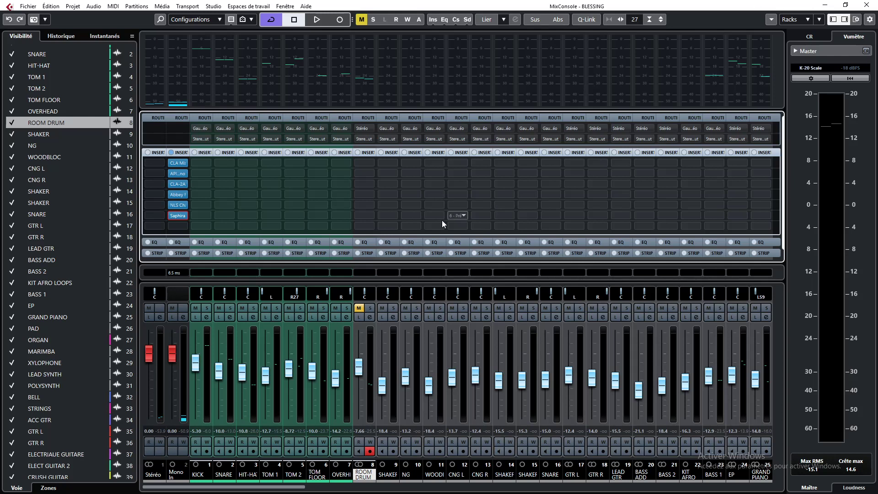
Scroll across the mixer channels and close the MixConsole
left_click_drag(250, 488, 789, 488)
left_click(867, 4)
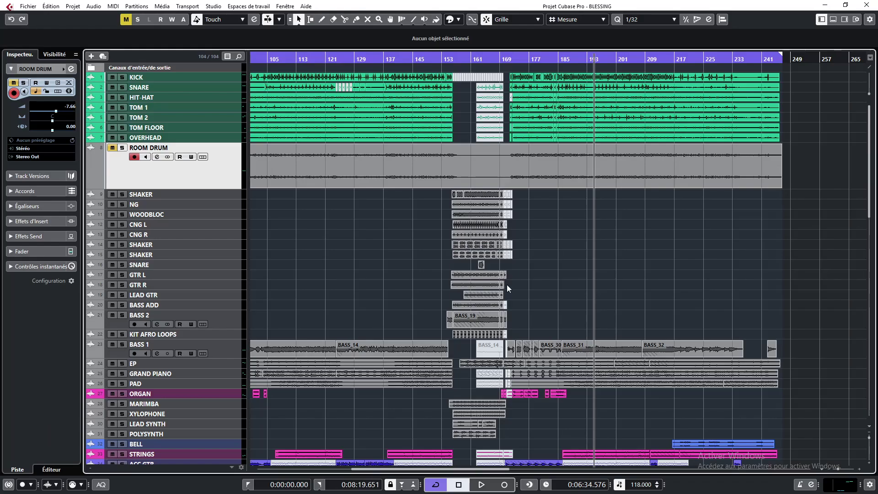
Start and stop playback, then unmute the ROOM DRUM track
key("space")
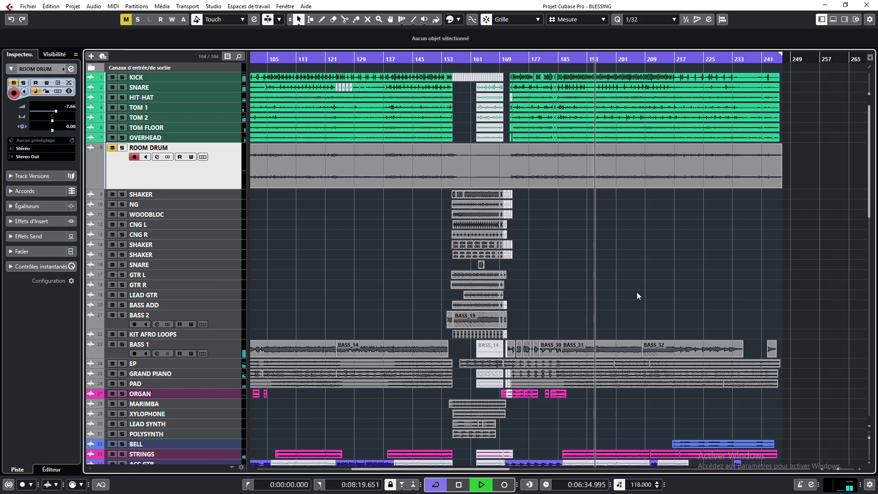
key("space")
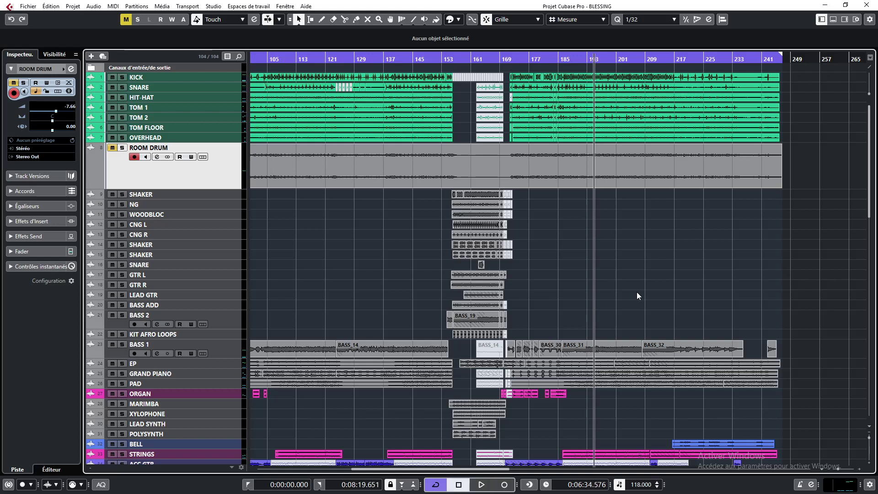
key("m")
Play the project from about bar 161 and stop playback
scroll(632, 445, "down", 5)
scroll(633, 426, "up", 5)
scroll(634, 425, "down", 5)
scroll(572, 274, "up", 5)
left_click(466, 59)
key("space")
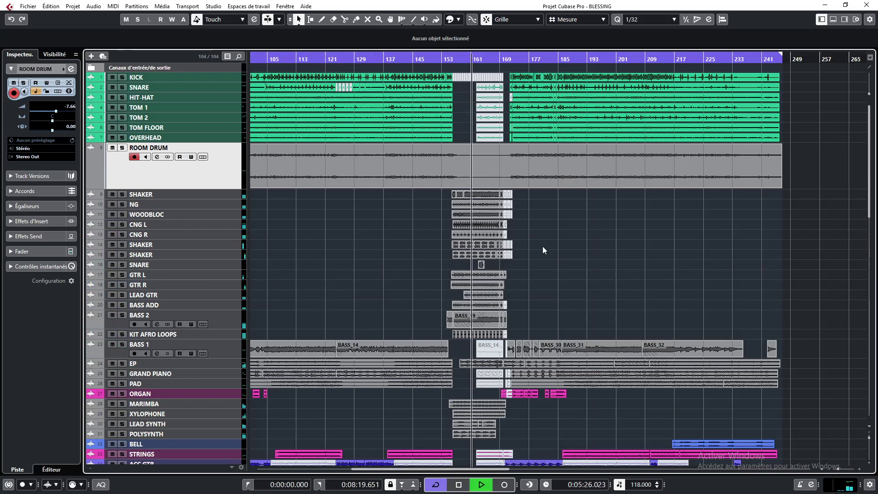
key("space")
Zoom out to view the whole arrangement and scroll through the track list
left_click_drag(466, 468, 360, 471)
scroll(446, 247, "down", 10)
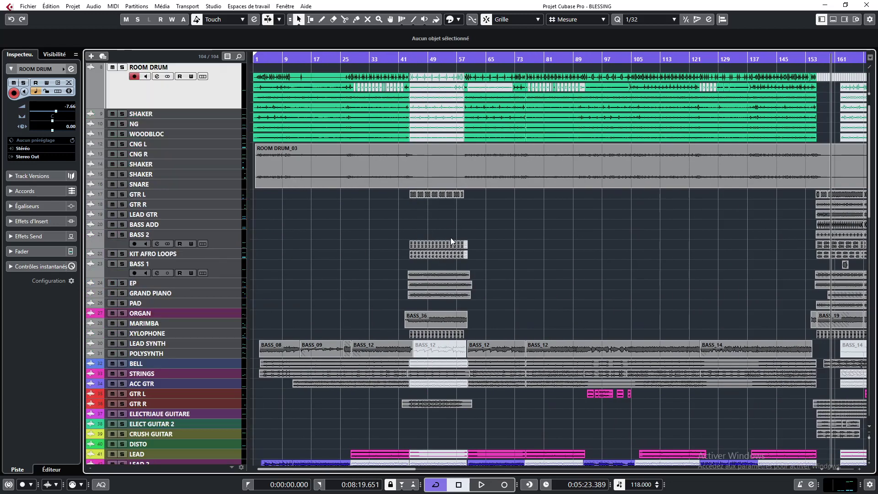
scroll(464, 266, "up", 10)
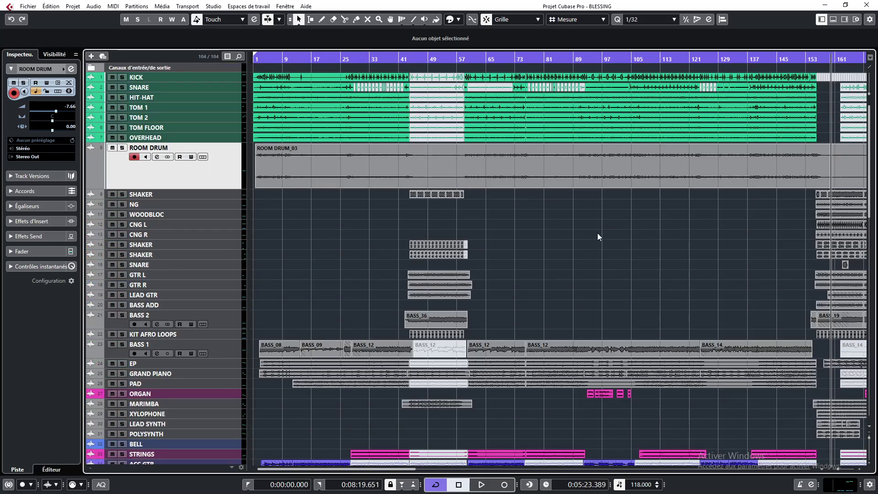
key("g")
key("g")
key("g")
key("g")
key("g")
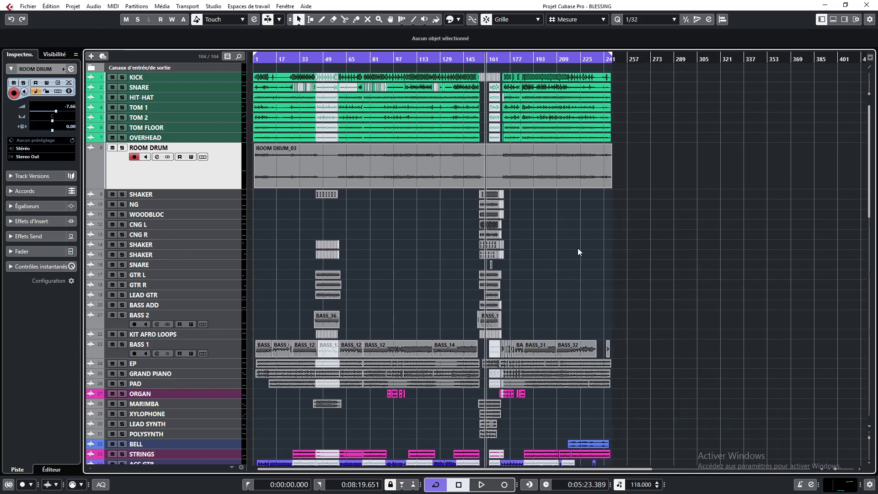
scroll(571, 254, "down", 15)
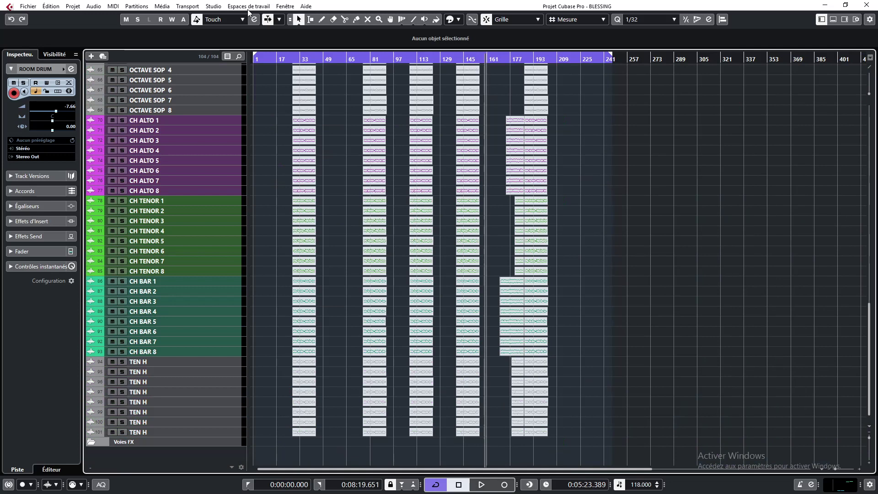
Open the About Cubase window to check the version, then close it
left_click(284, 6)
mouse_move(306, 6)
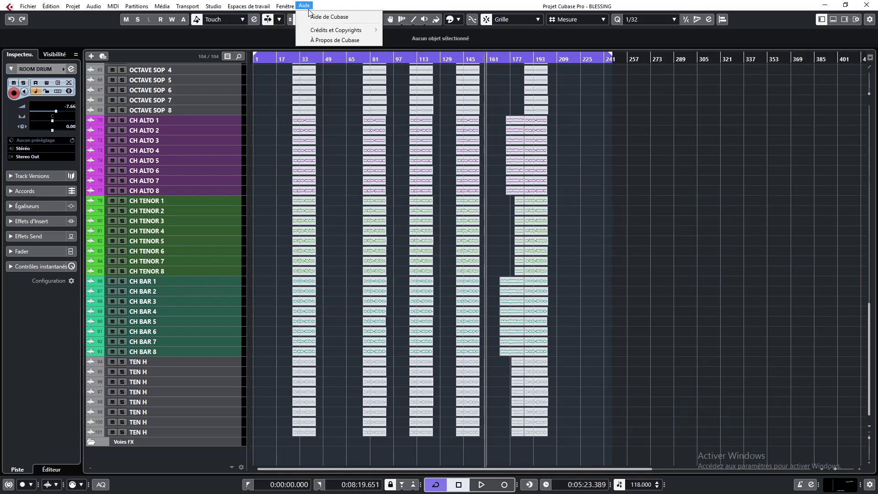
left_click(327, 31)
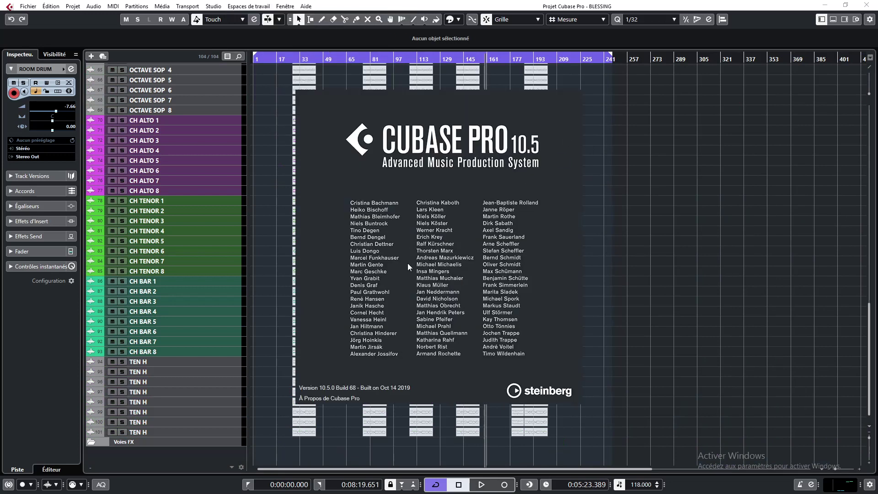
left_click(554, 166)
Reopen the MixConsole
scroll(485, 251, "up", 15)
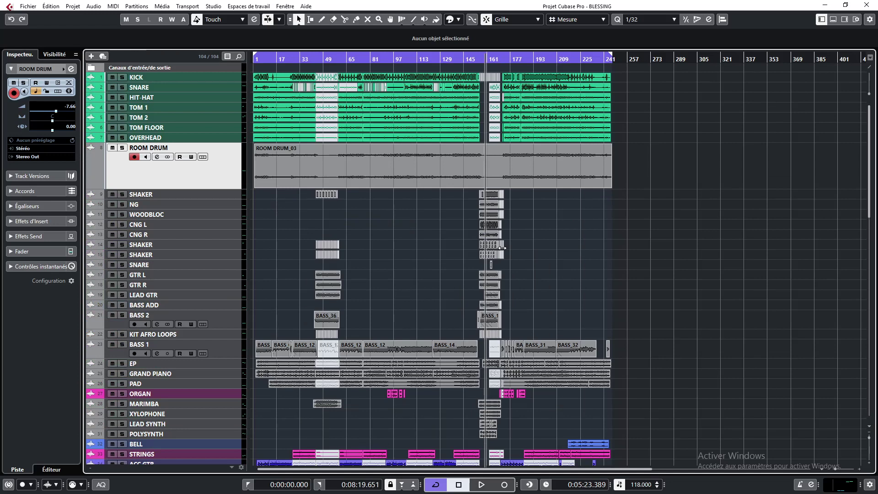
scroll(350, 318, "down", 10)
scroll(379, 313, "up", 5)
scroll(379, 313, "up", 6)
key("F3")
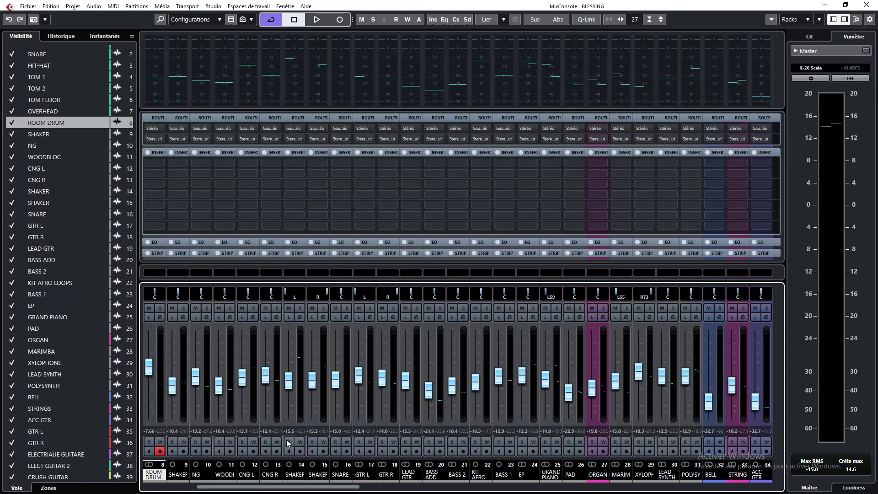
Navigate the MixConsole channels back to the Mono In channel
left_click_drag(311, 487, 404, 485)
scroll(251, 150, "down", 5)
scroll(59, 120, "down", 10)
scroll(60, 112, "up", 12)
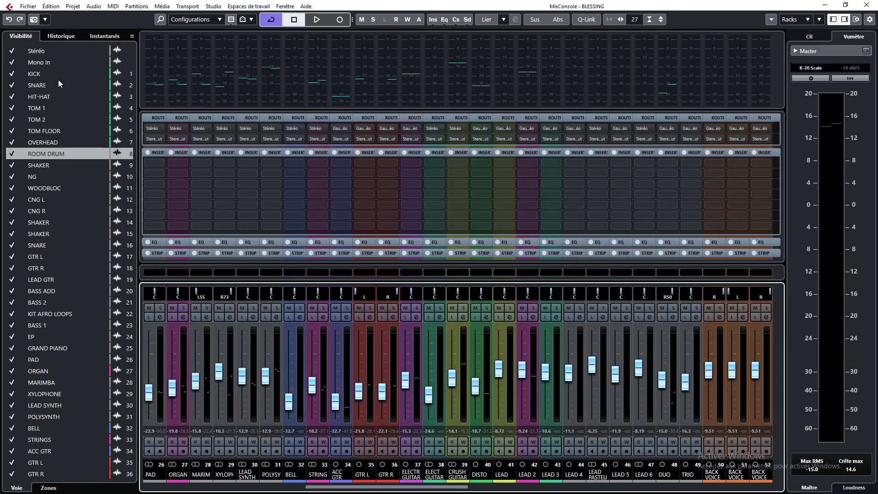
left_click(43, 61)
scroll(71, 128, "down", 20)
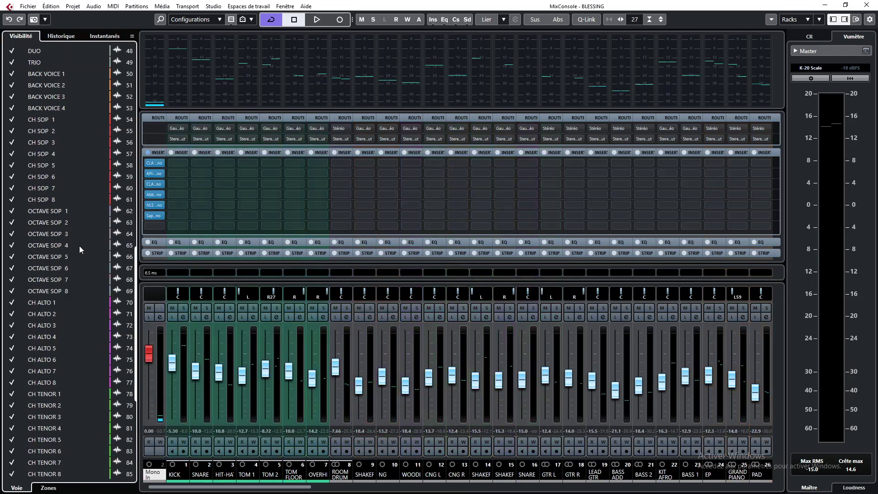
Enable Q-Link for the MixConsole channels and close the MixConsole window
left_click(43, 438, "shift")
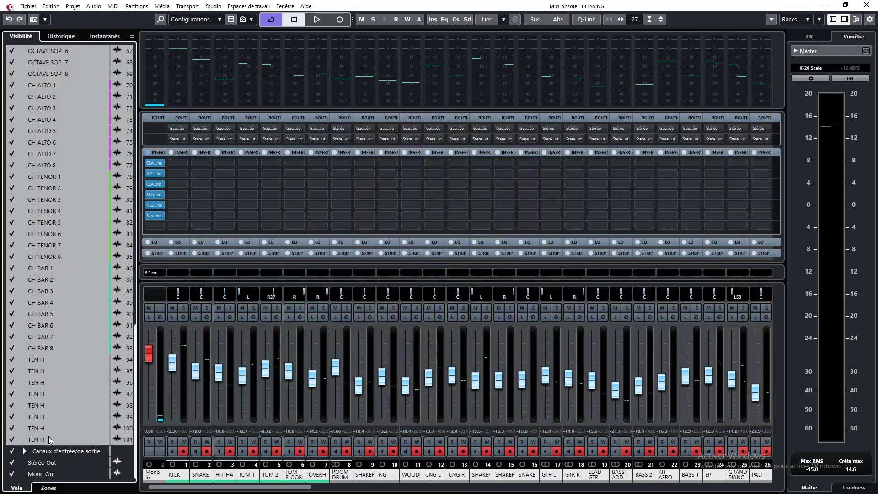
left_click(589, 20)
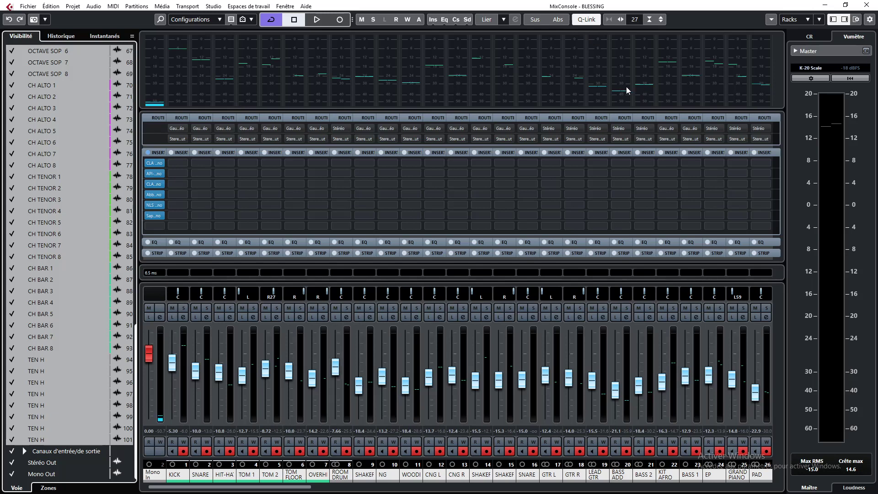
left_click(866, 5)
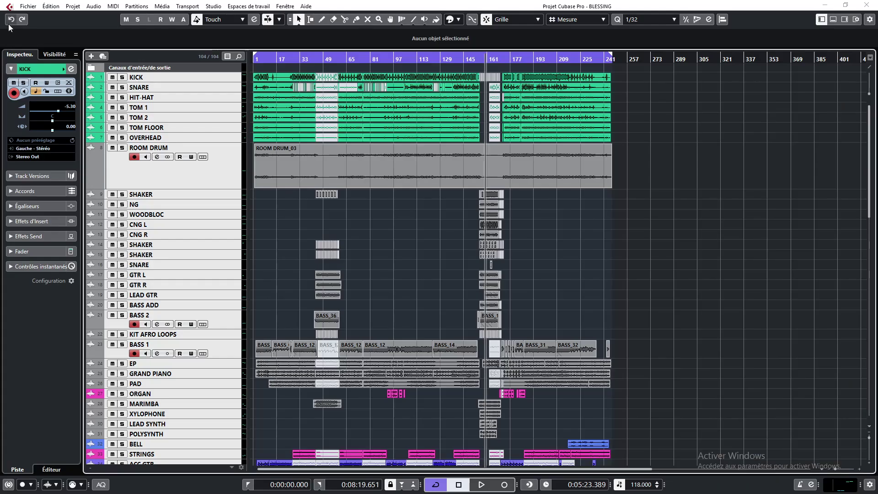
Open the Export Audio Mixdown dialog, switch to multiple channels with all audio channels ticked, then close the dialog
left_click(26, 6)
mouse_move(83, 147)
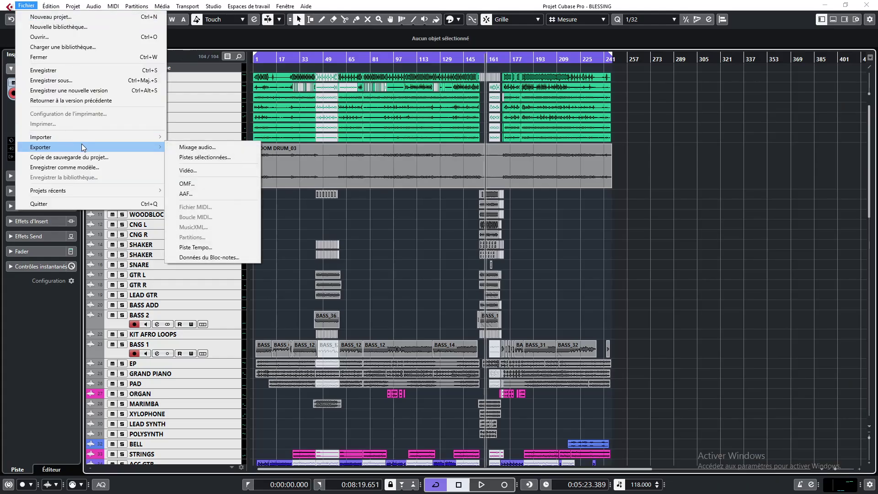
left_click(189, 147)
left_click(344, 94)
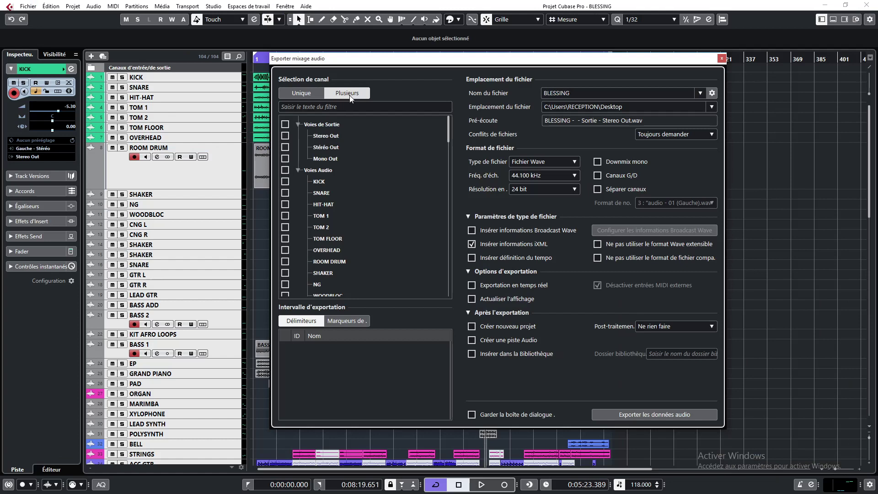
left_click(284, 169)
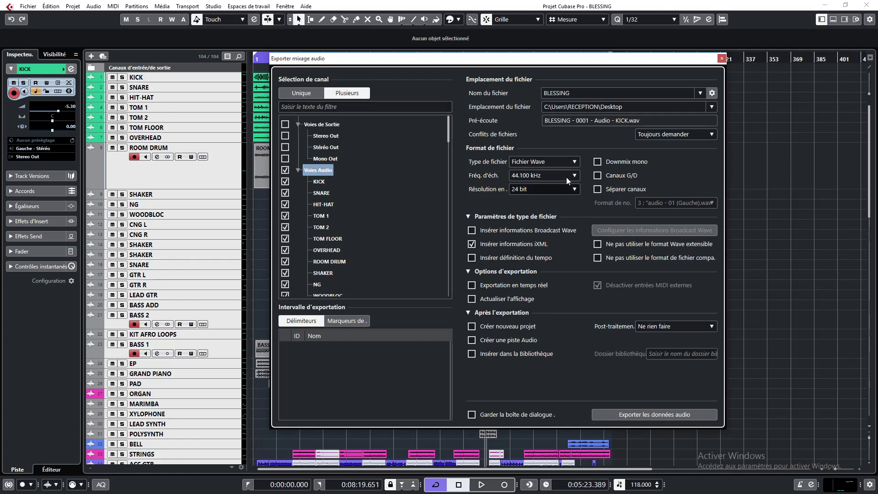
left_click(721, 58)
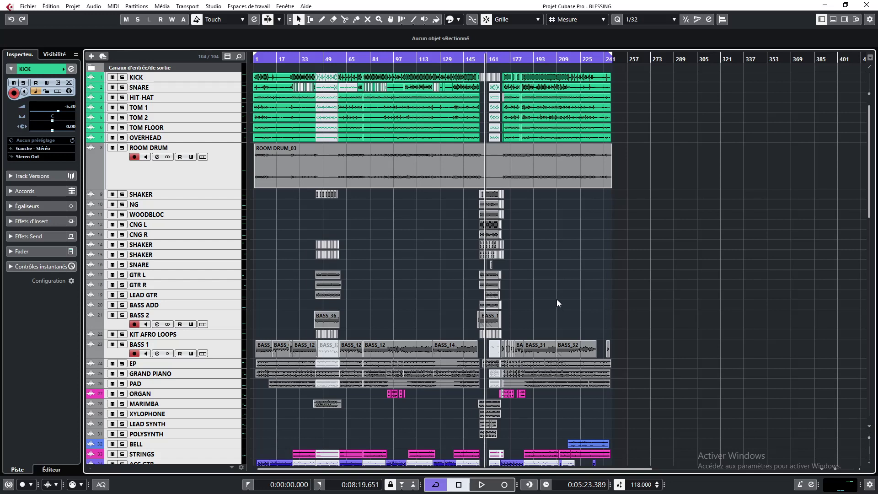
Scroll down through the project's track list
scroll(569, 308, "down", 10)
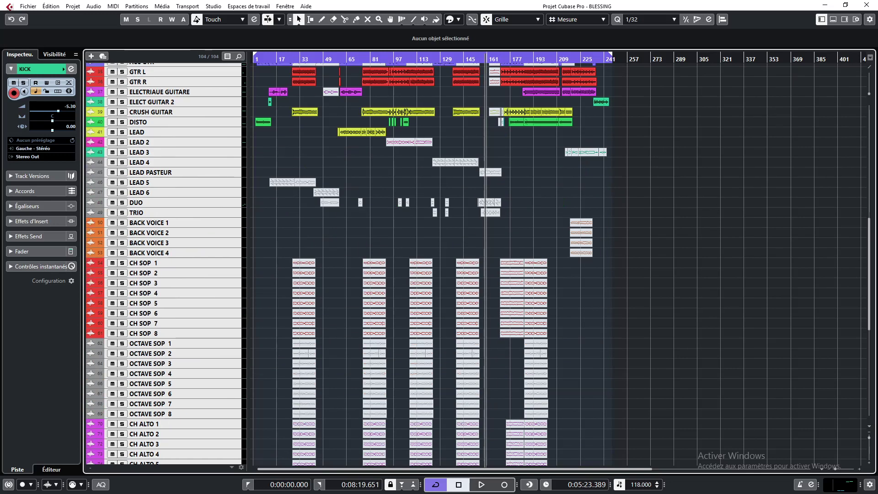